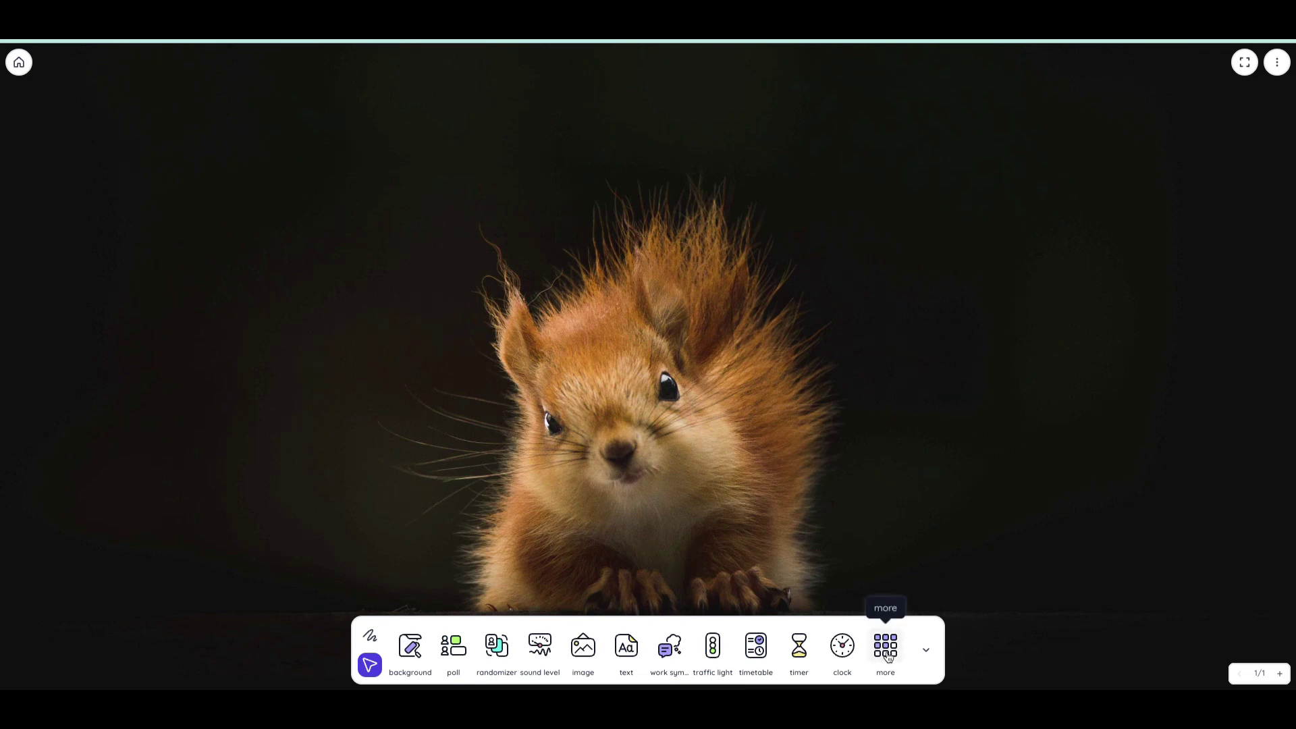
# Edit the widget bar to place the group maker right after the randomizer, replacing the clock.
pyautogui.click(886, 652)
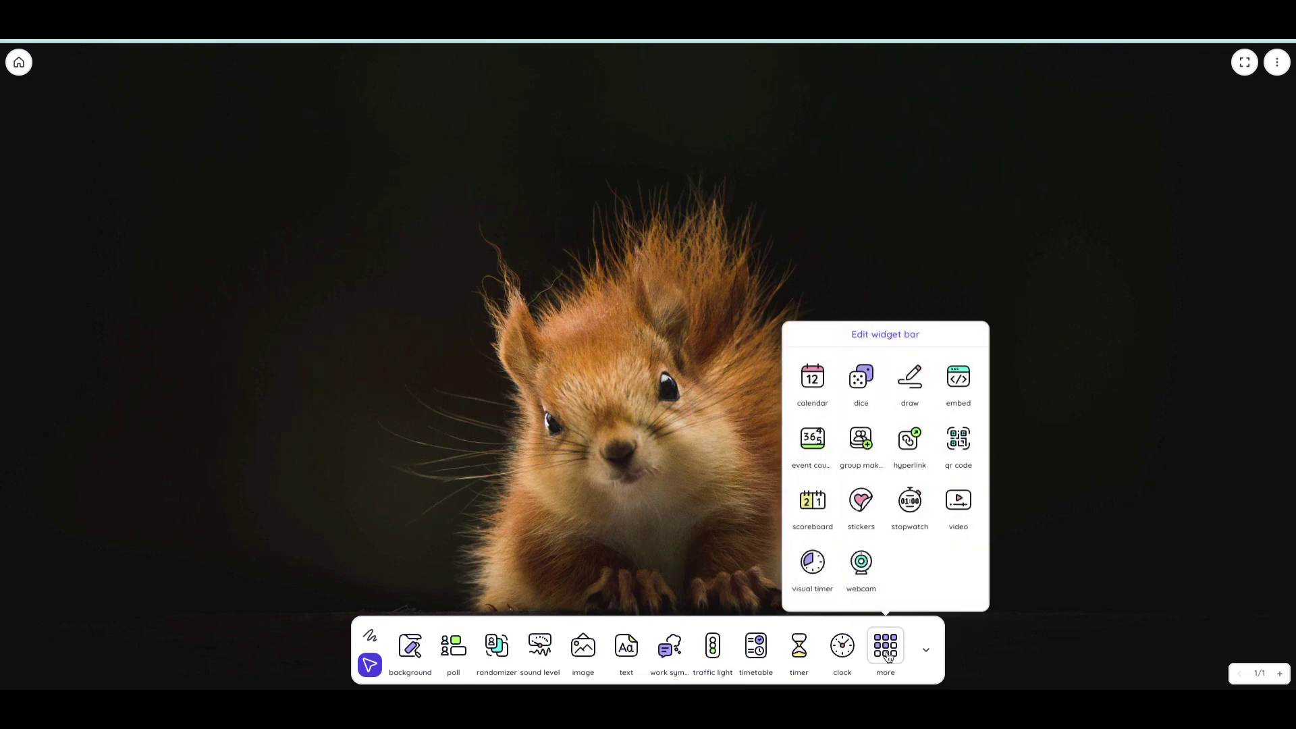
pyautogui.click(899, 336)
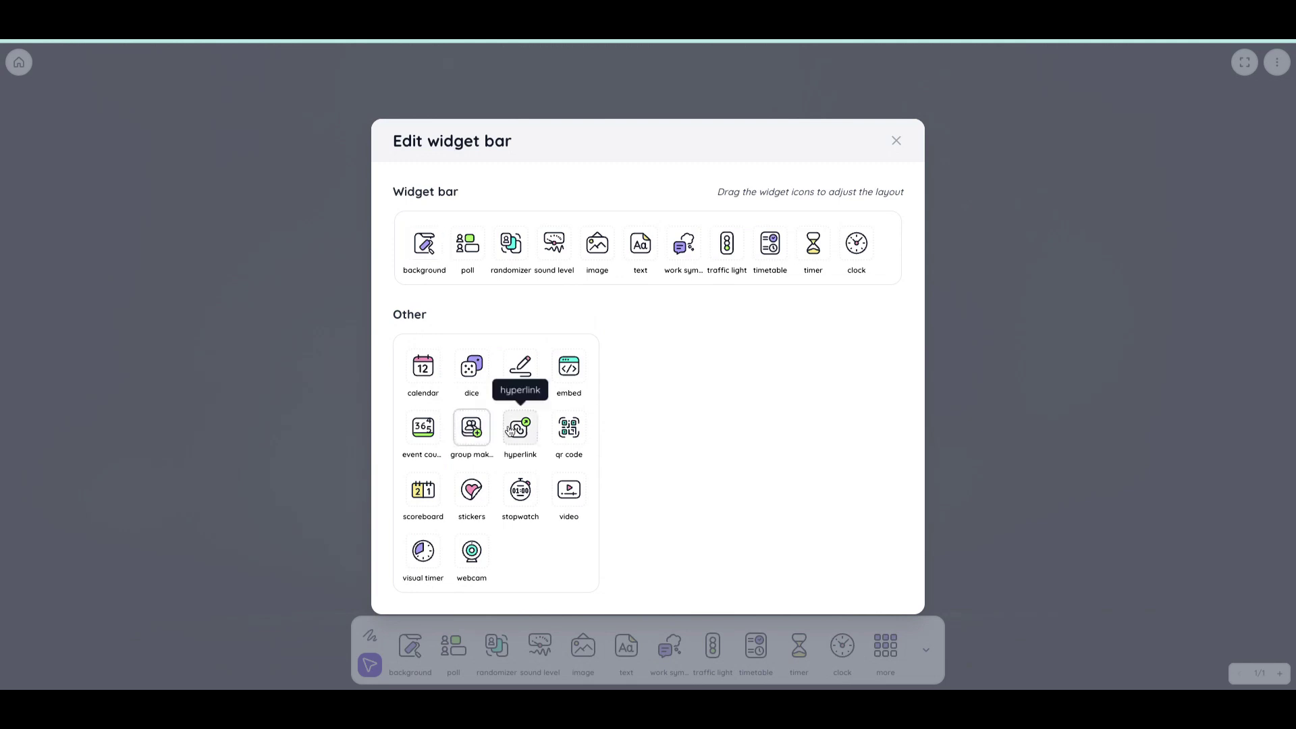
pyautogui.moveTo(487, 434); pyautogui.dragTo(567, 247)
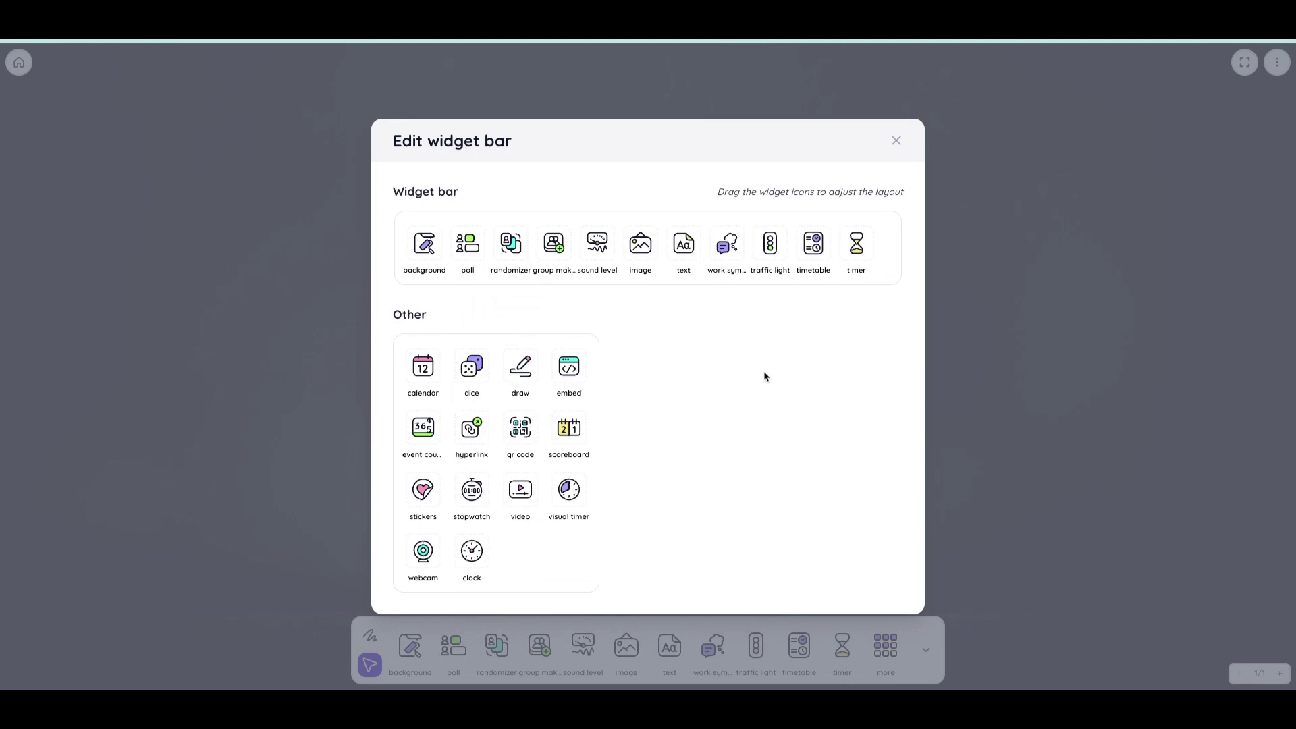
pyautogui.click(897, 138)
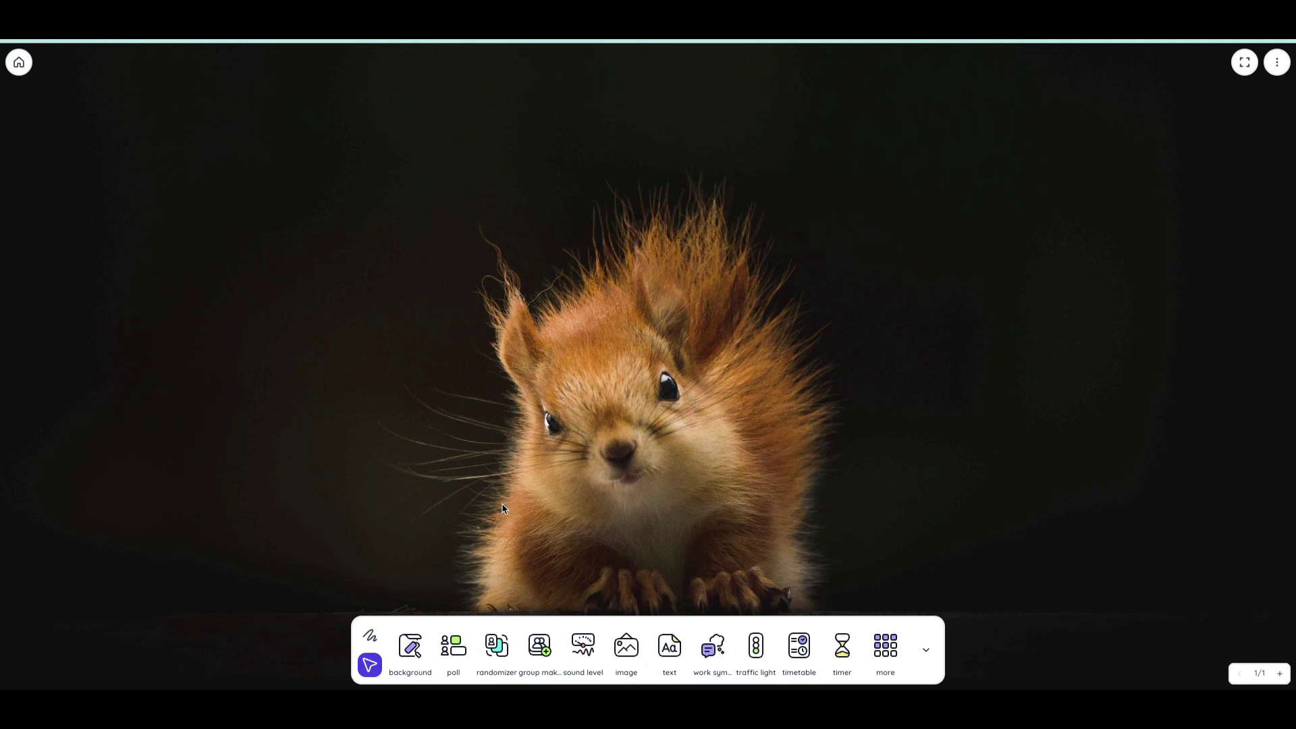
# Add a group maker widget to the board and open its settings at the local list box.
pyautogui.click(540, 647)
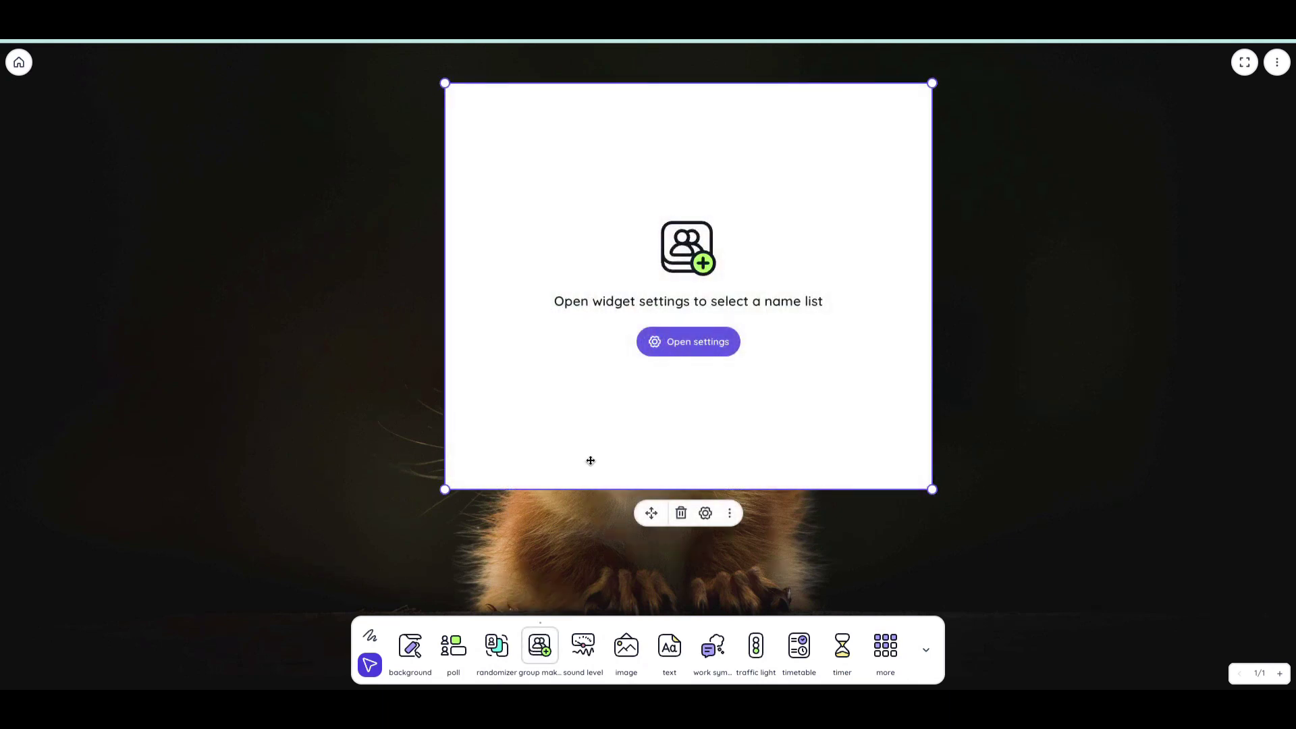
pyautogui.click(667, 353)
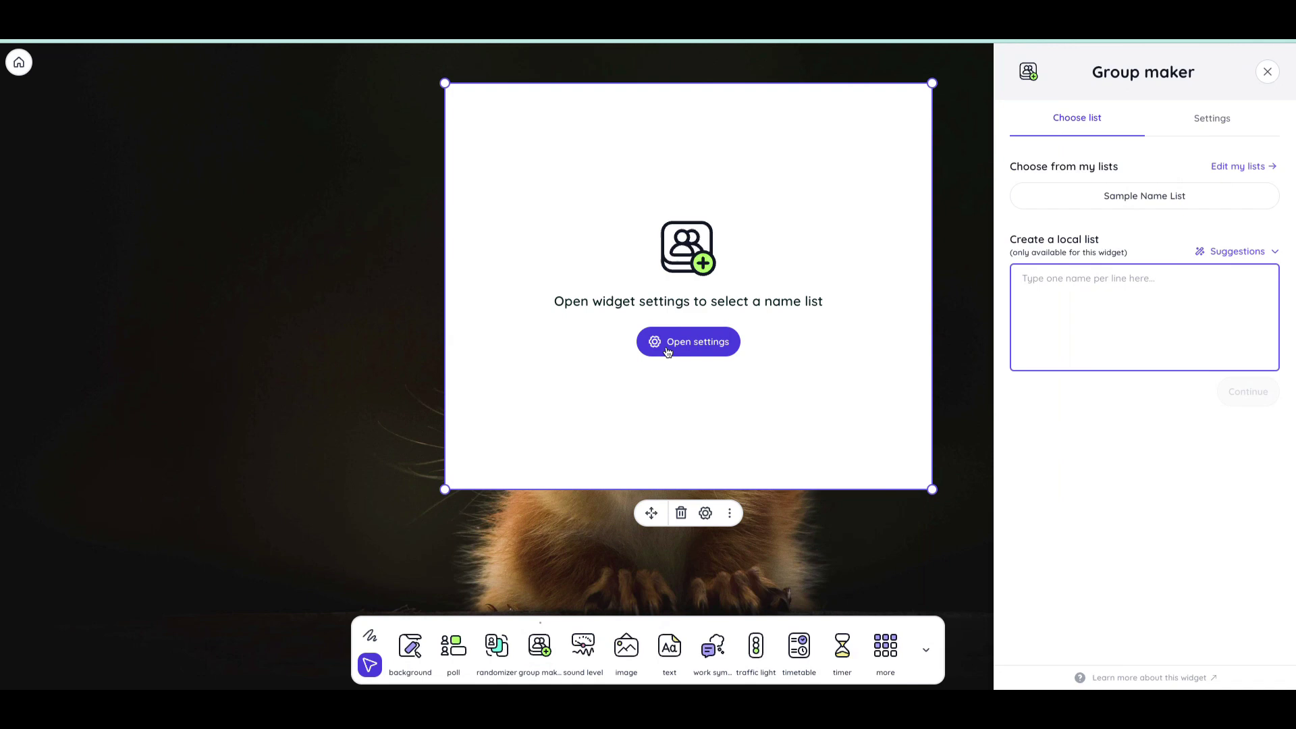
pyautogui.click(1051, 288)
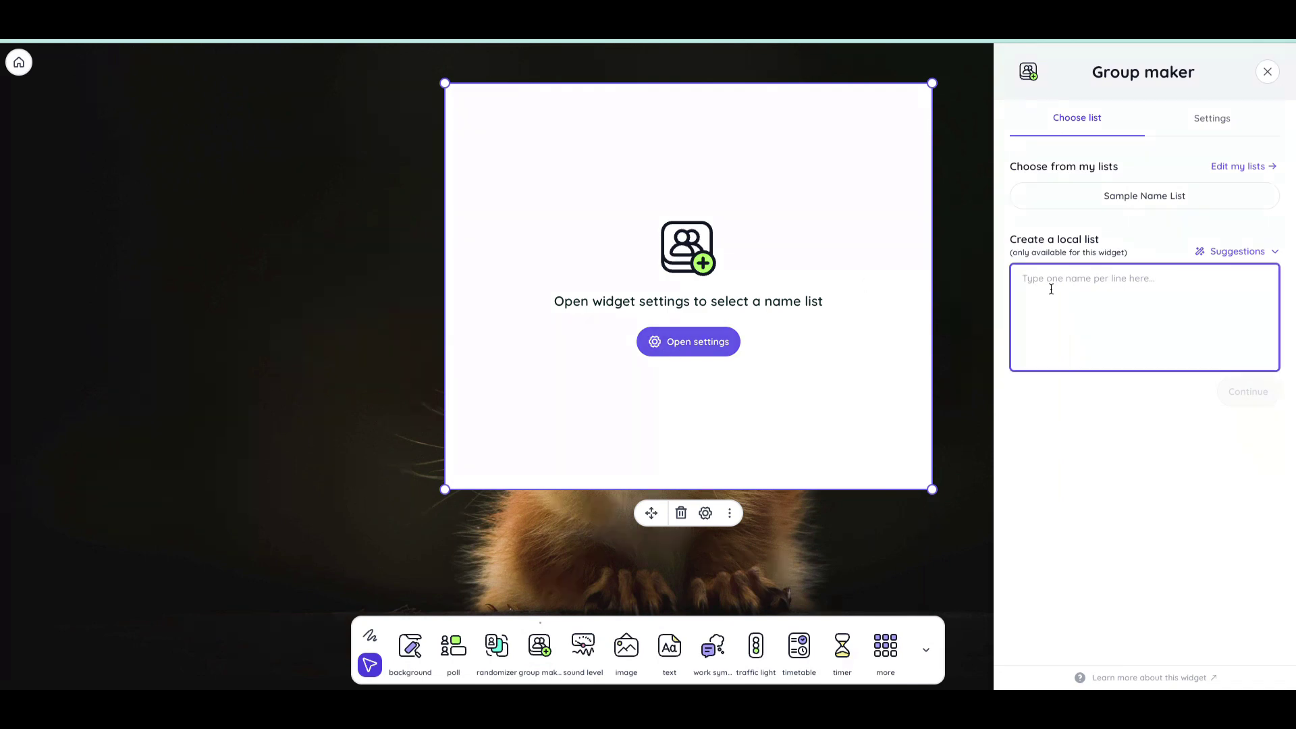
# Create a saved name list titled '3rd Block' with 30 pasted student names.
pyautogui.click(1231, 167)
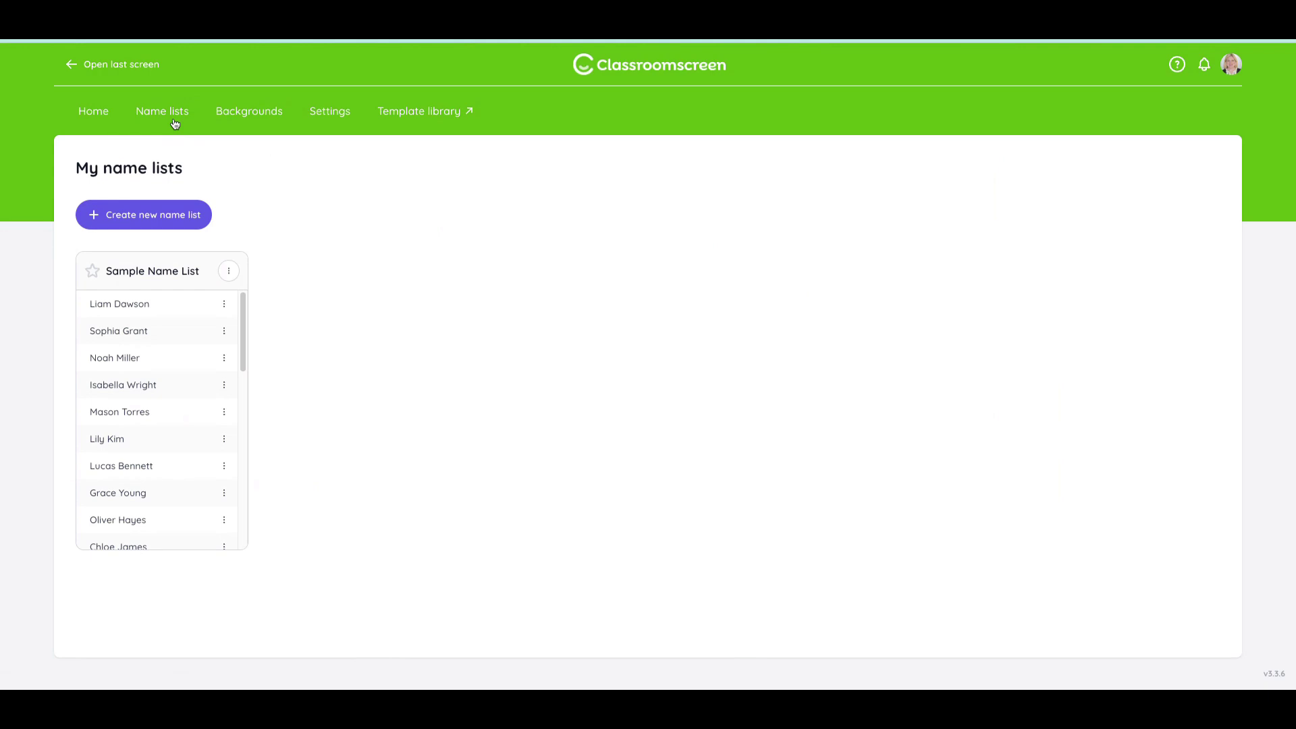
pyautogui.click(150, 218)
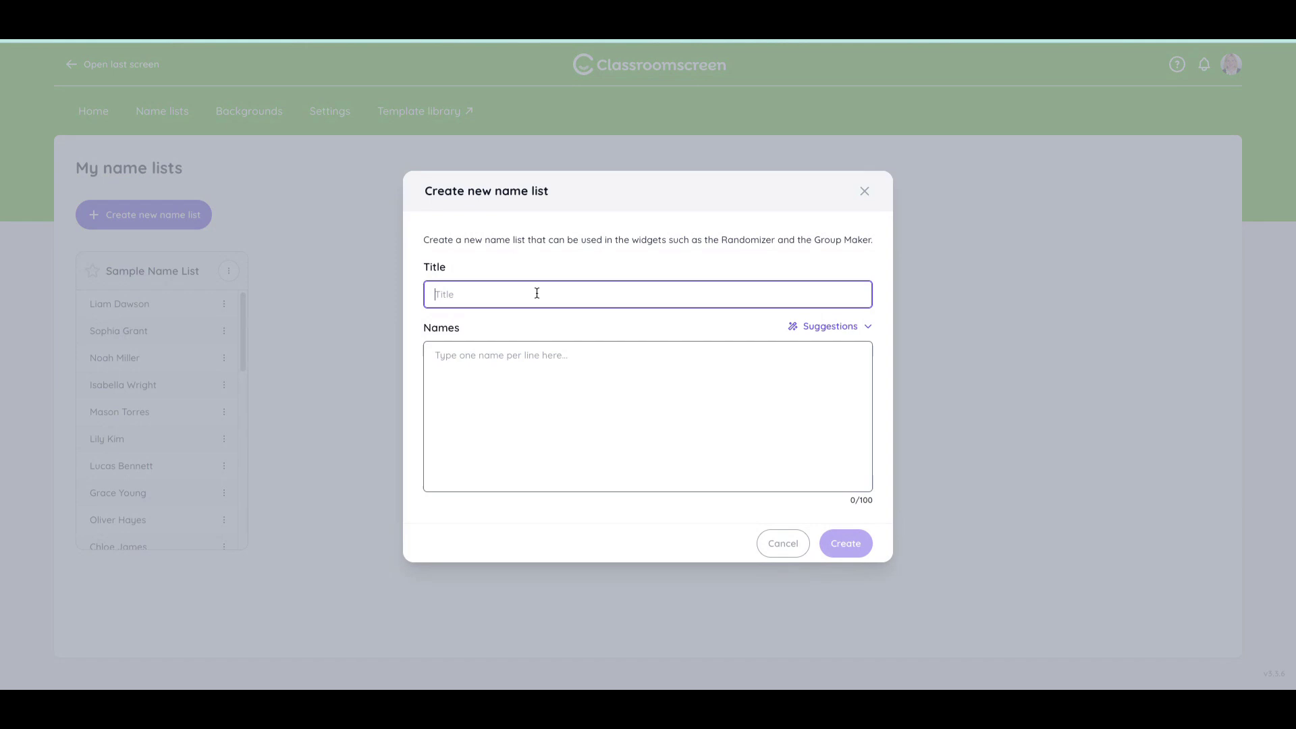
pyautogui.write('3rd Block')
pyautogui.click(535, 356)
pyautogui.hotkey('ctrl', 'v')
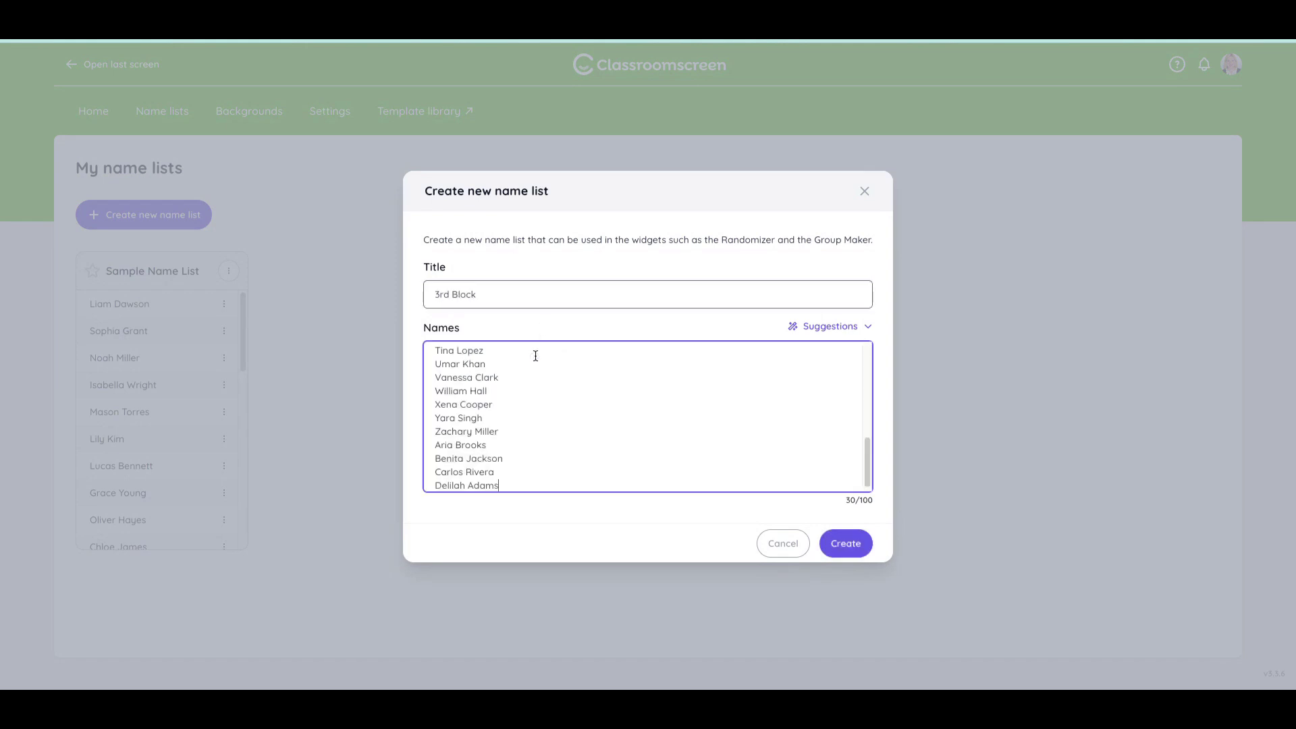
pyautogui.click(837, 551)
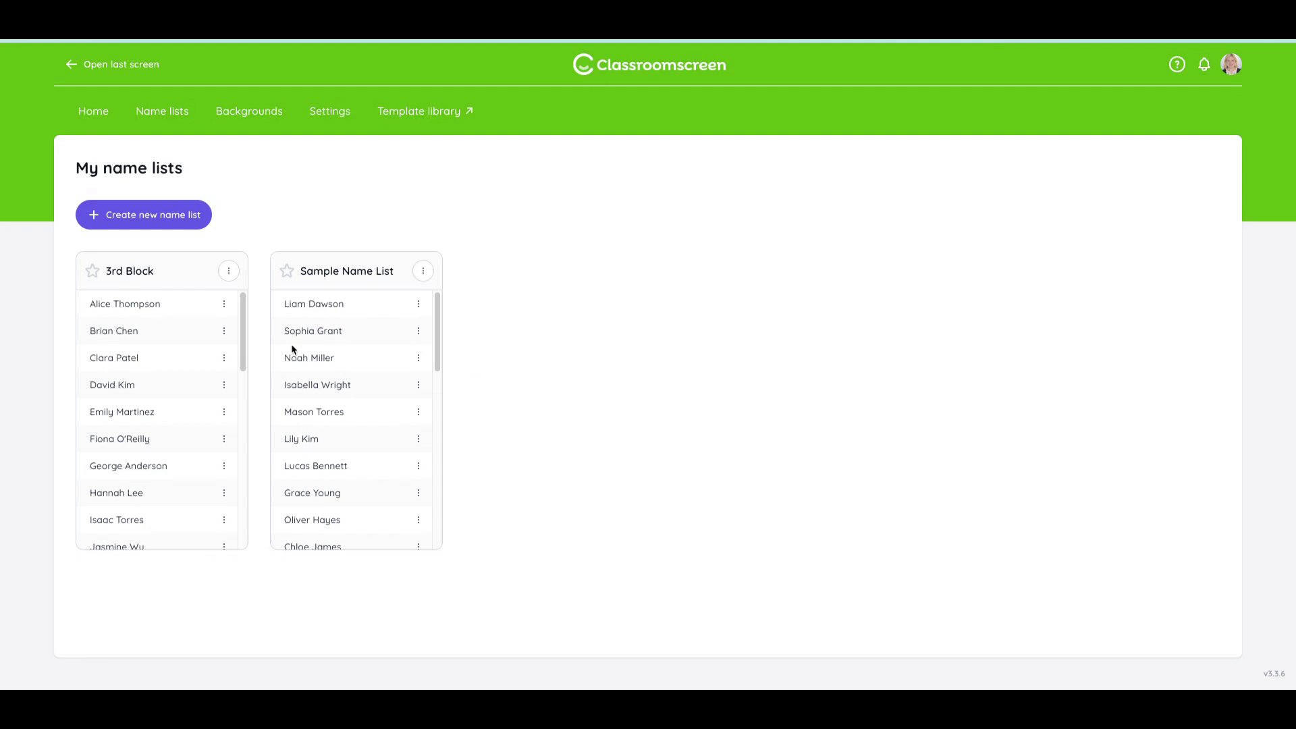
# In the first 3rd Block student's settings, keep a chosen classmate out of their group.
pyautogui.click(221, 304)
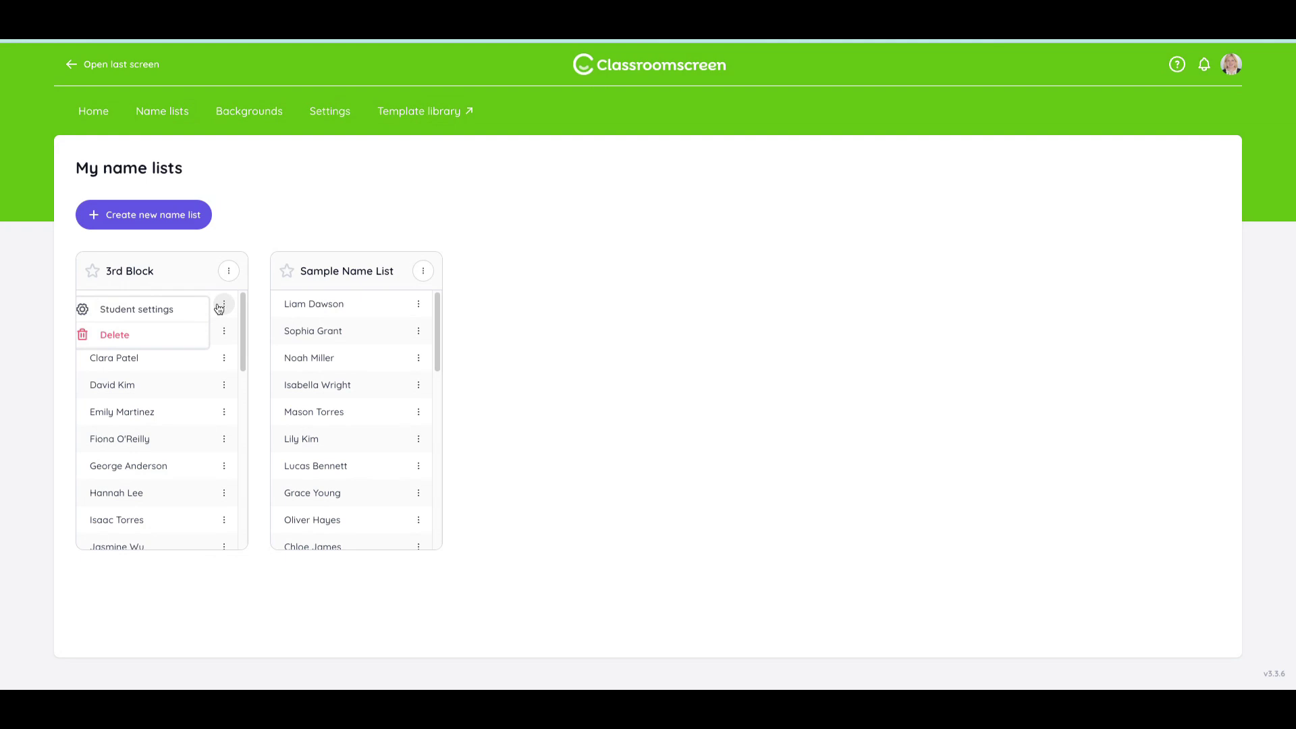
pyautogui.click(162, 309)
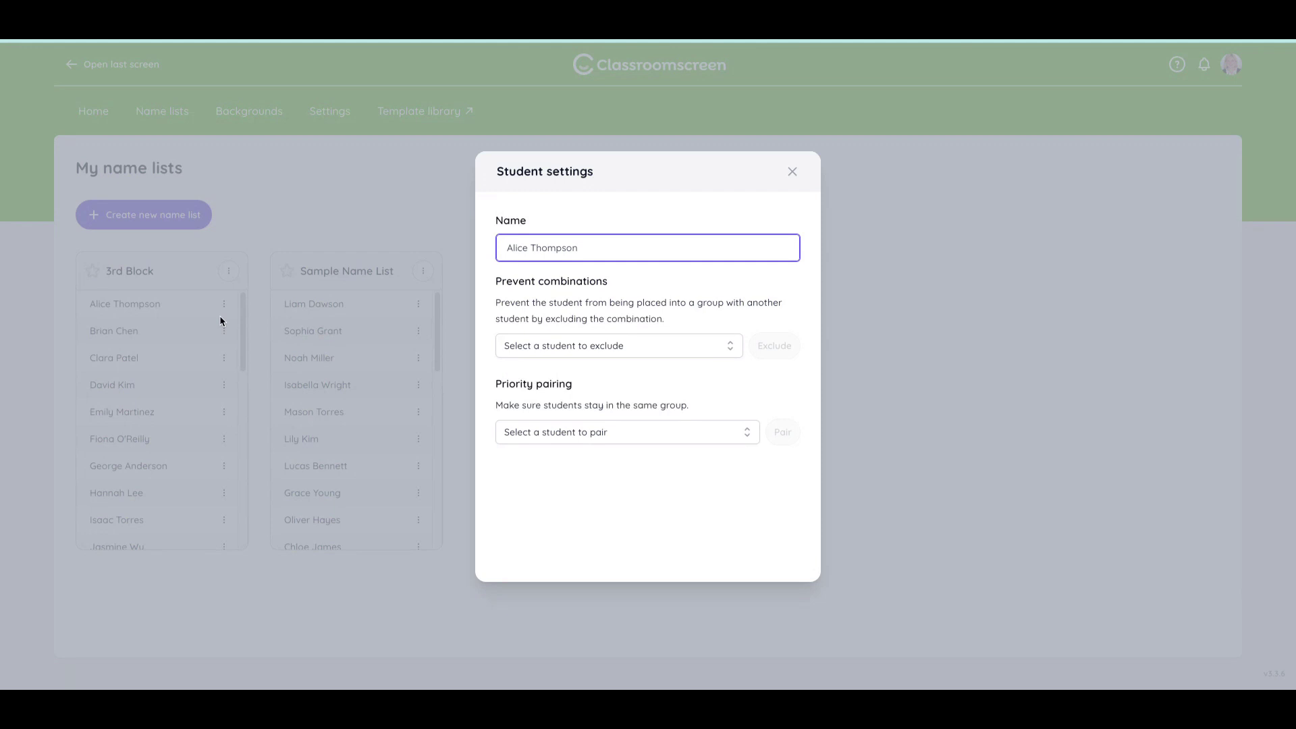
pyautogui.click(574, 350)
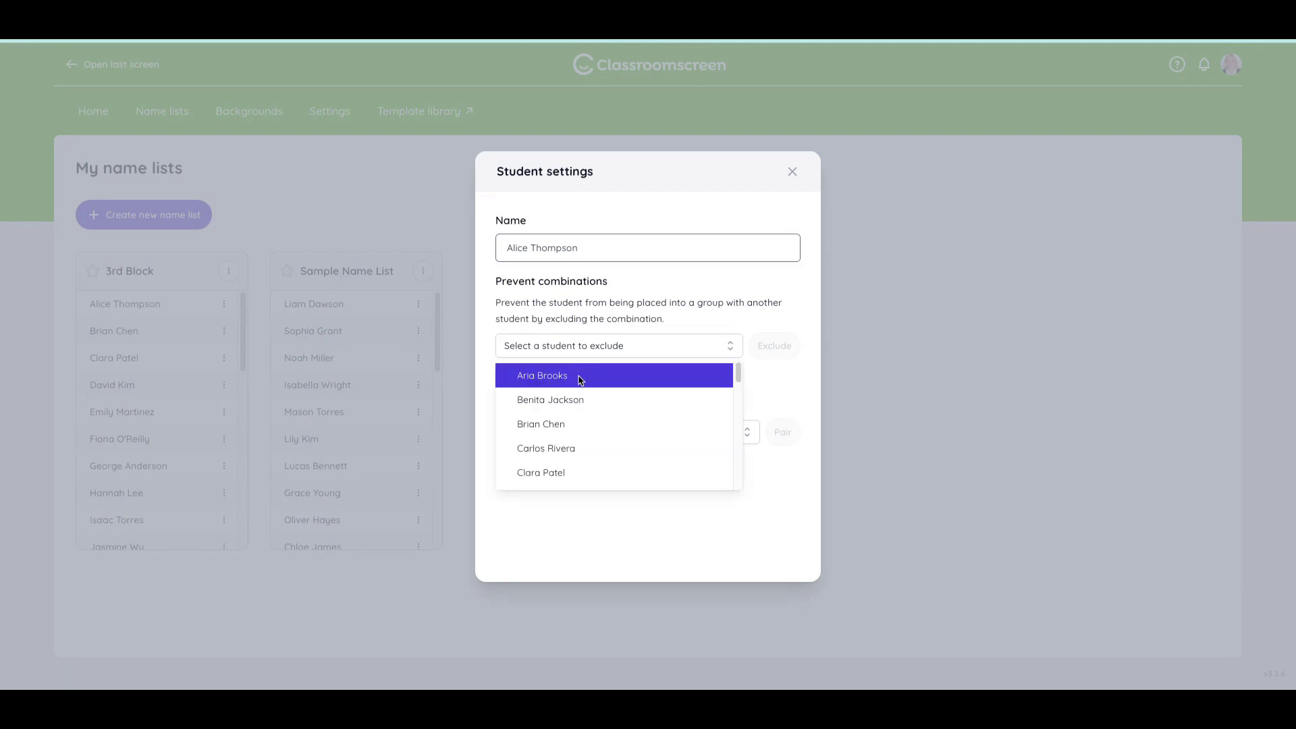
pyautogui.click(580, 380)
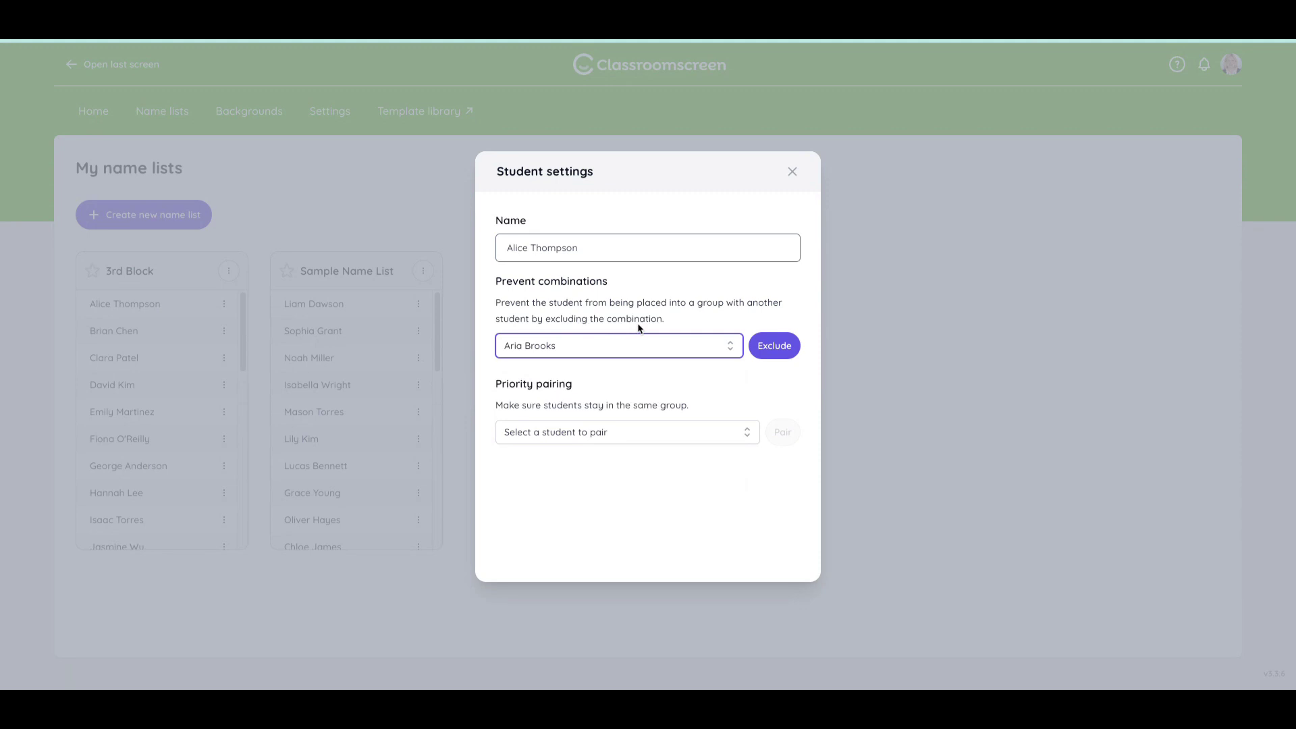
pyautogui.click(766, 343)
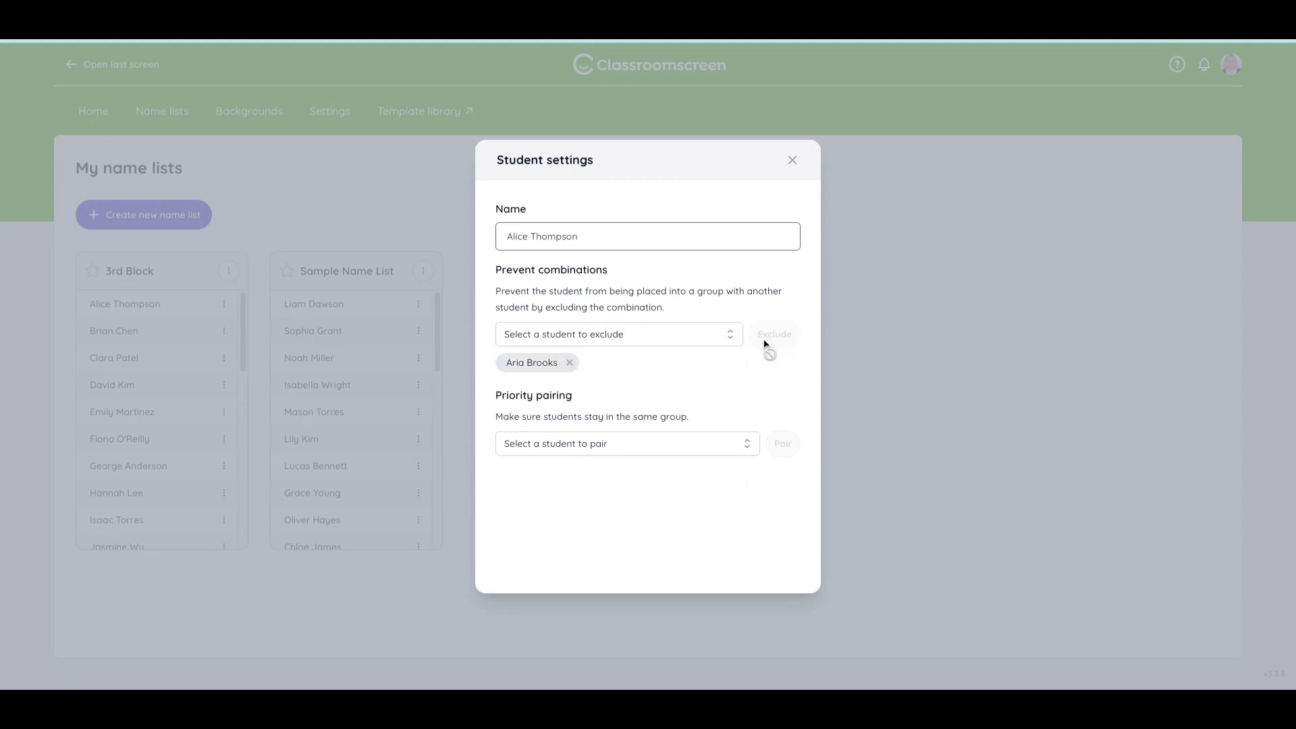
pyautogui.click(792, 158)
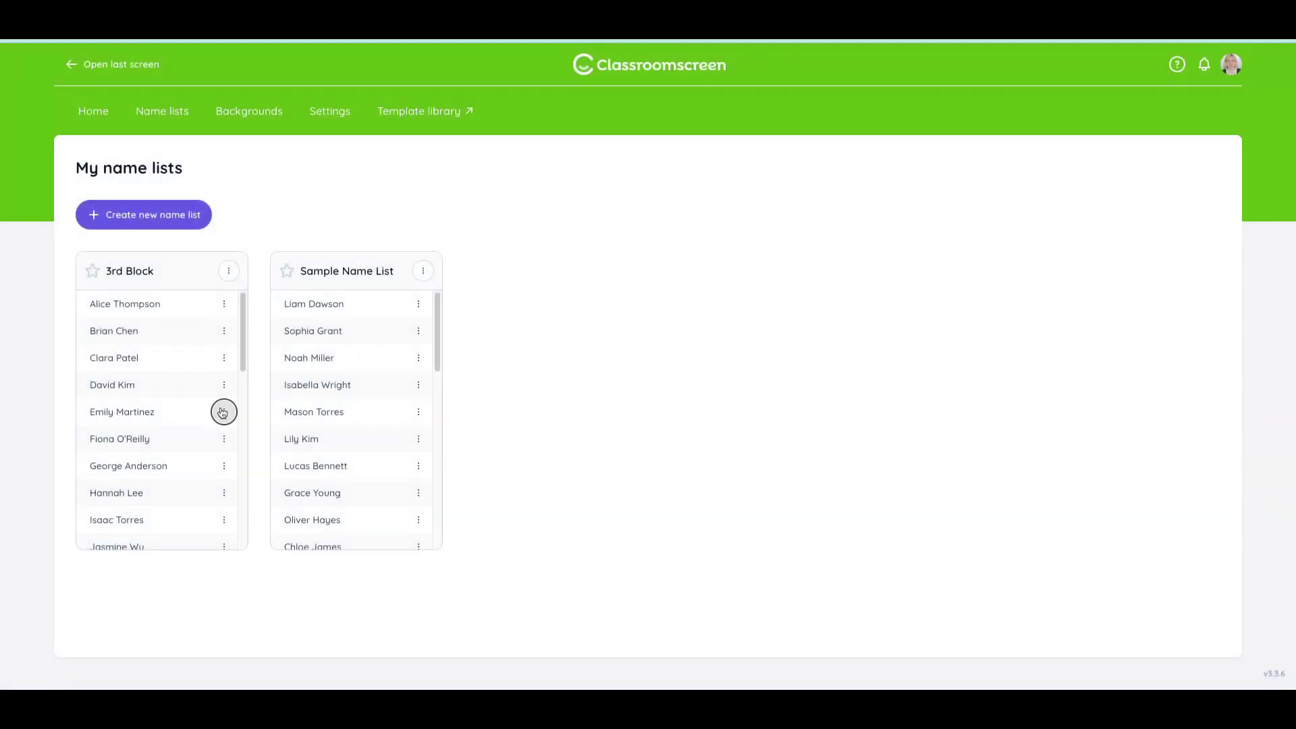
# Give the fifth 3rd Block student a priority pairing with a chosen classmate.
pyautogui.click(222, 411)
pyautogui.click(183, 418)
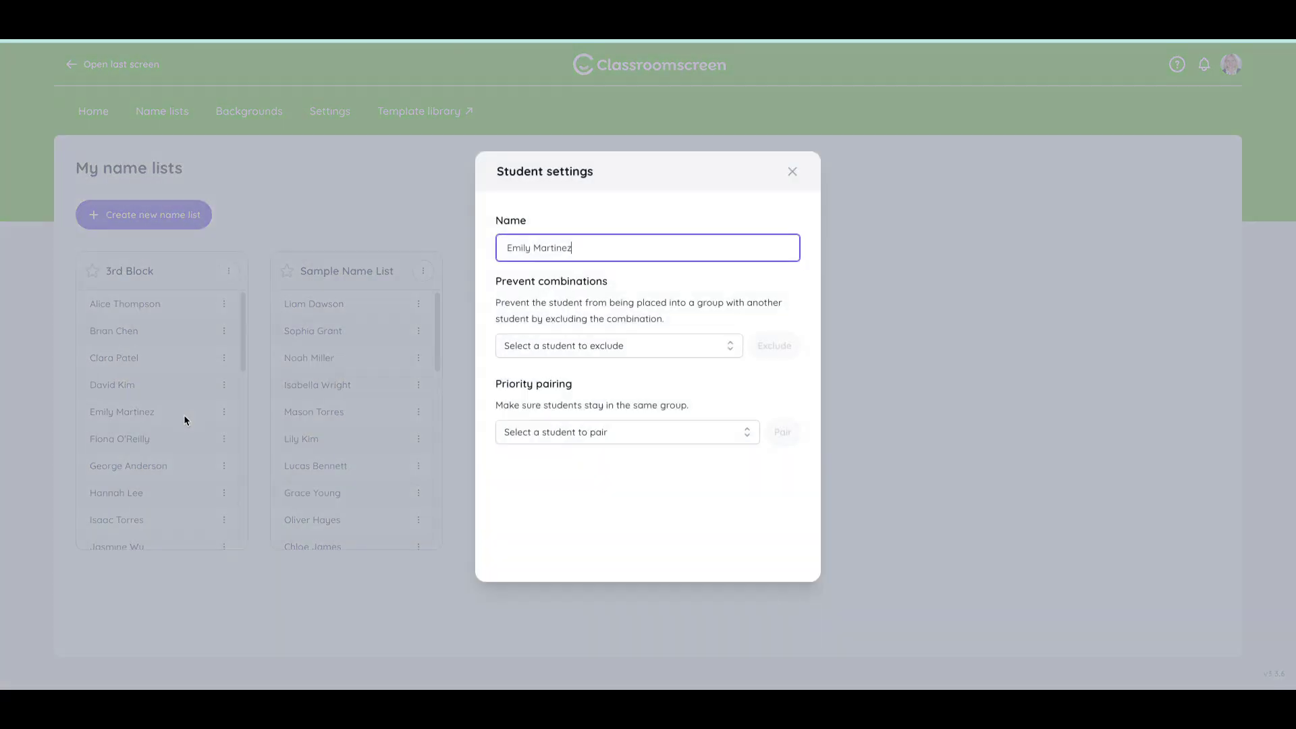
pyautogui.click(622, 432)
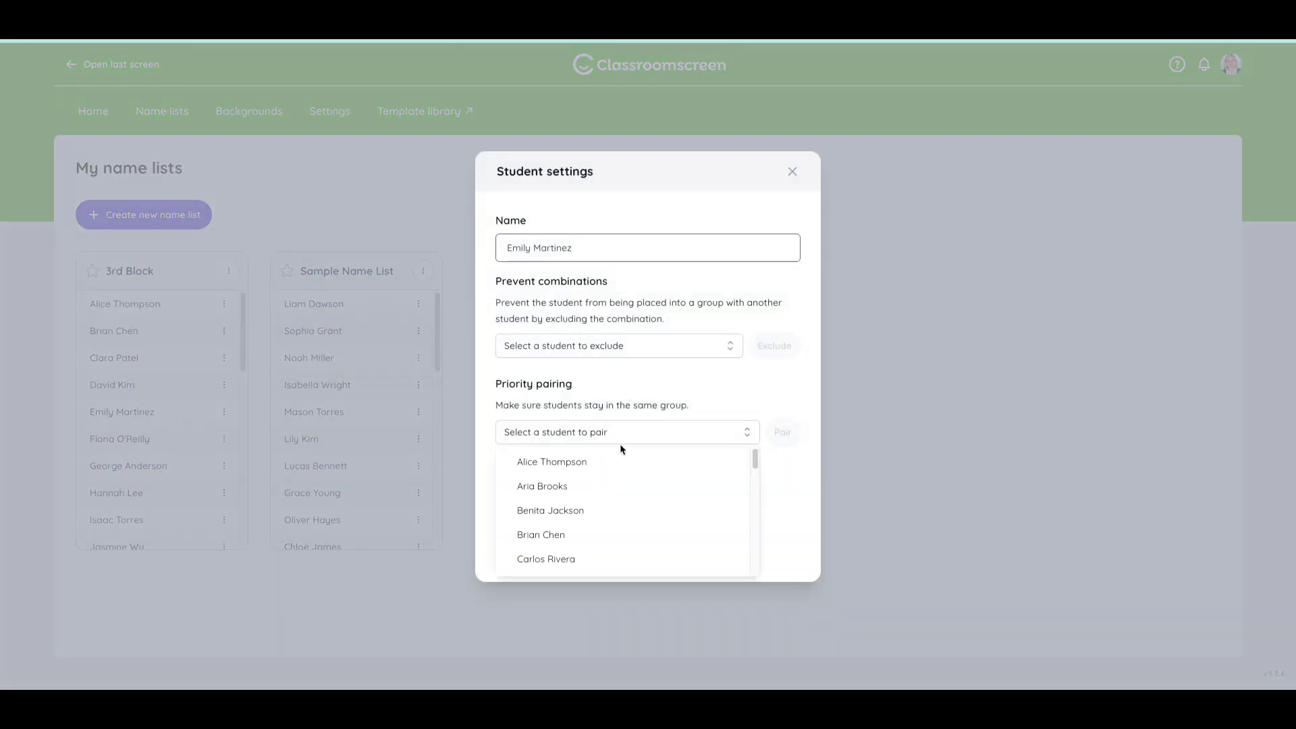
pyautogui.scroll(-1, 621, 490)
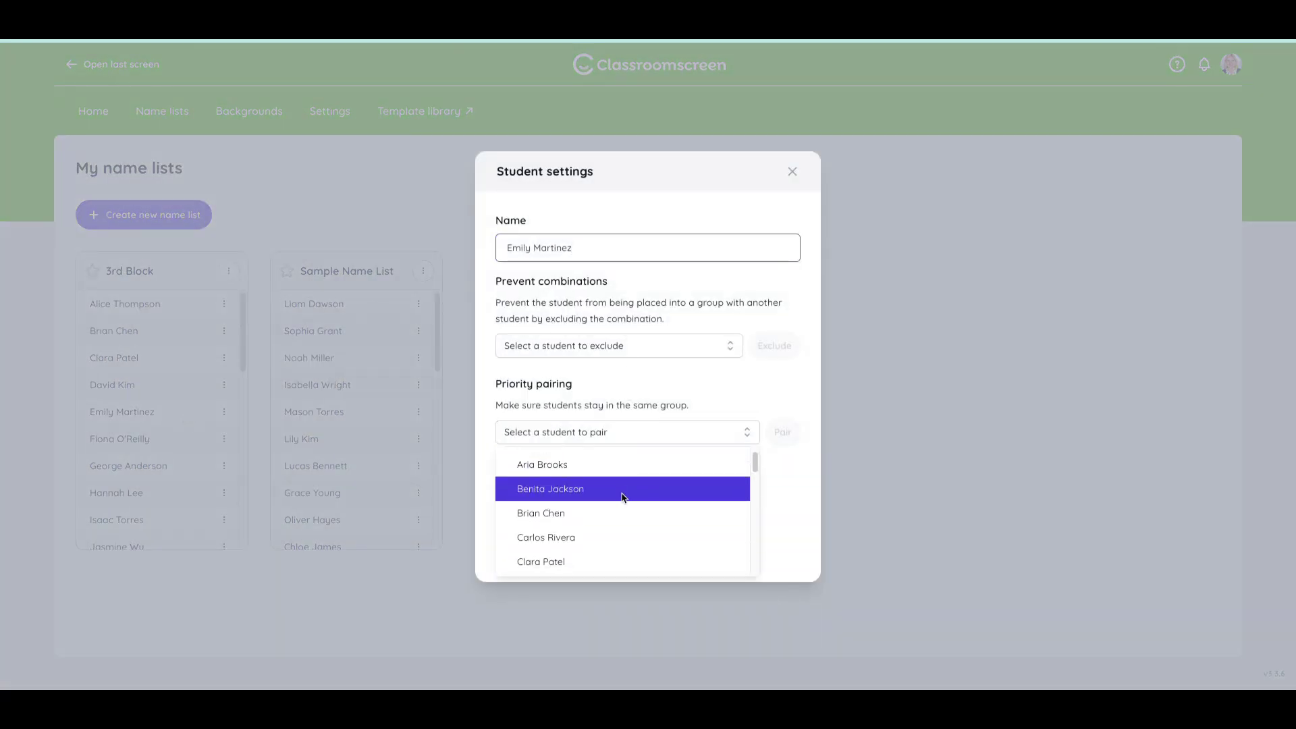
pyautogui.click(625, 562)
pyautogui.click(783, 434)
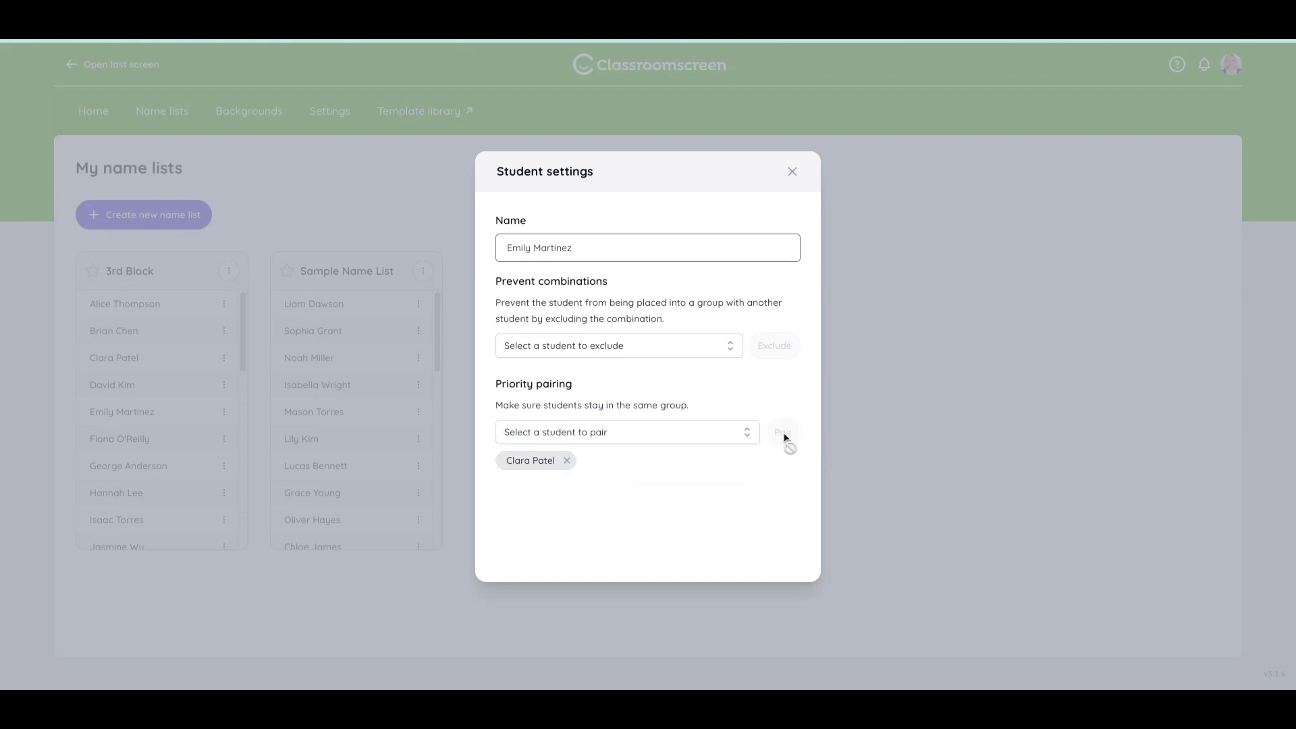
pyautogui.click(790, 174)
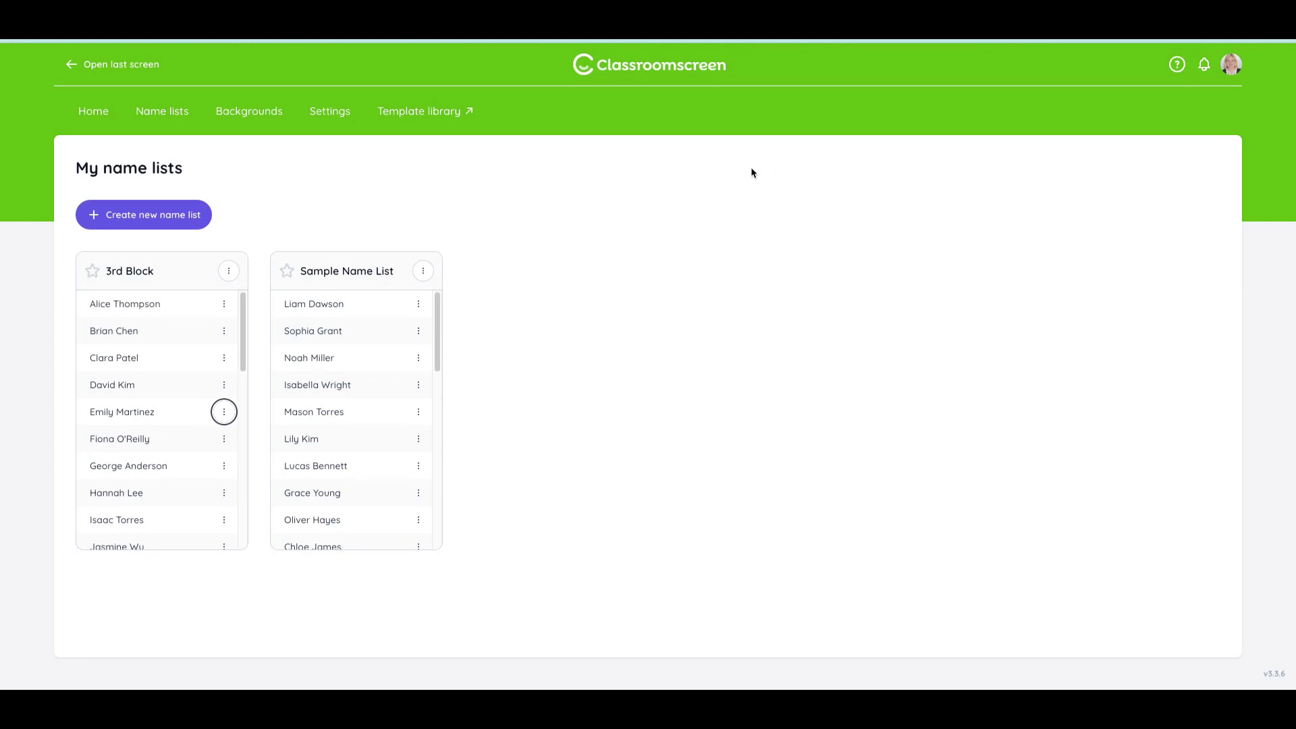
# Back on the board, select 3rd Block as the group maker's name list.
pyautogui.click(79, 66)
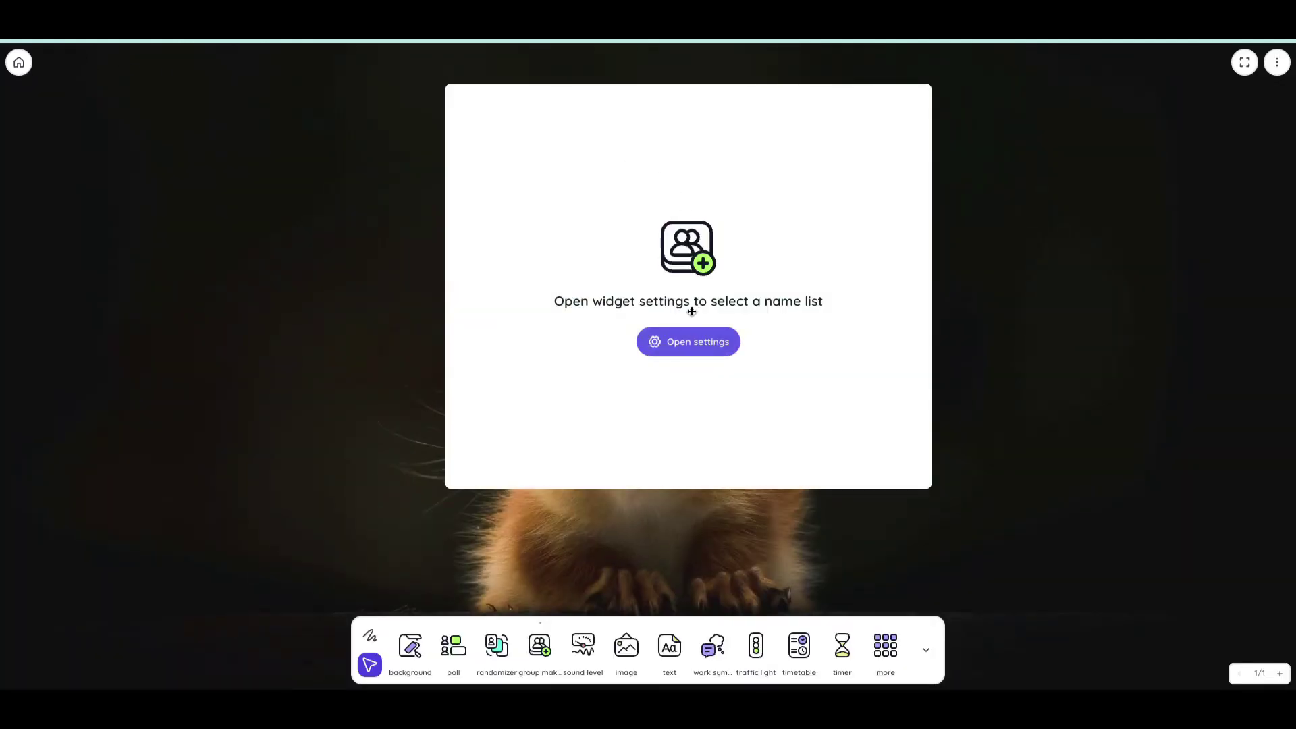
pyautogui.click(692, 347)
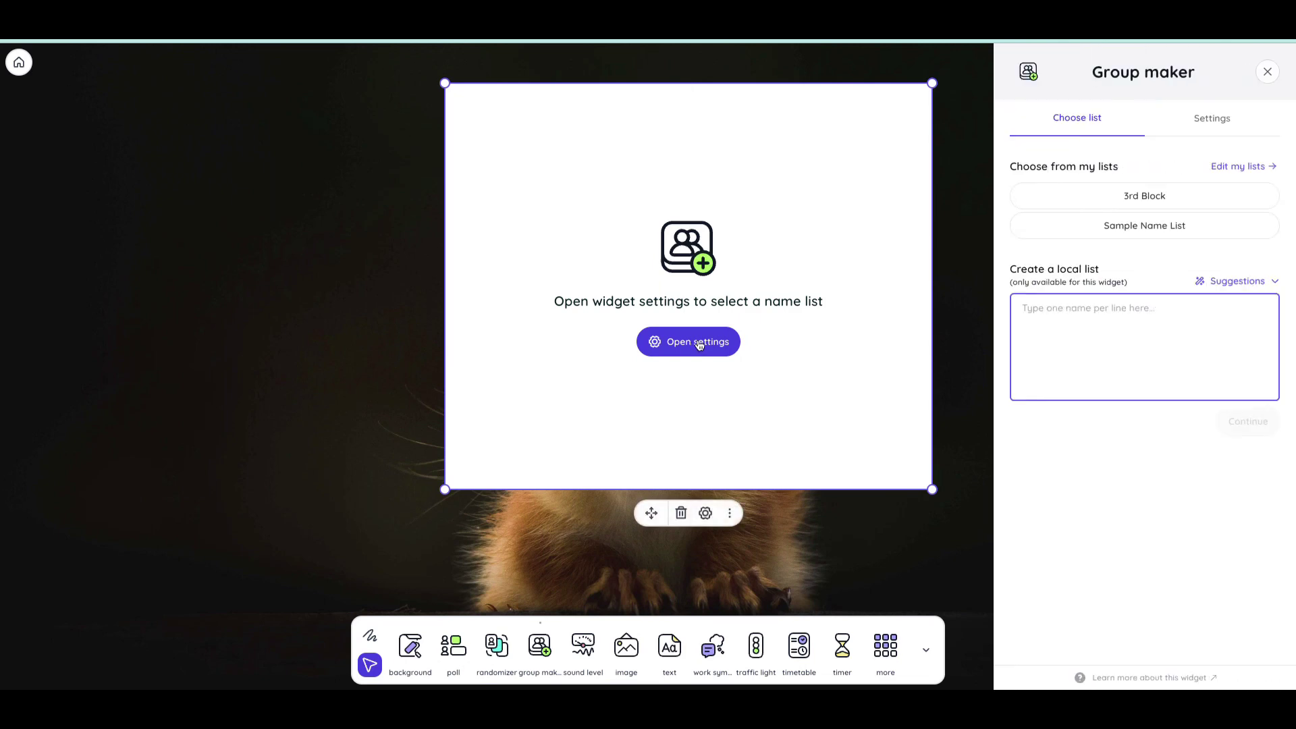
pyautogui.click(1082, 196)
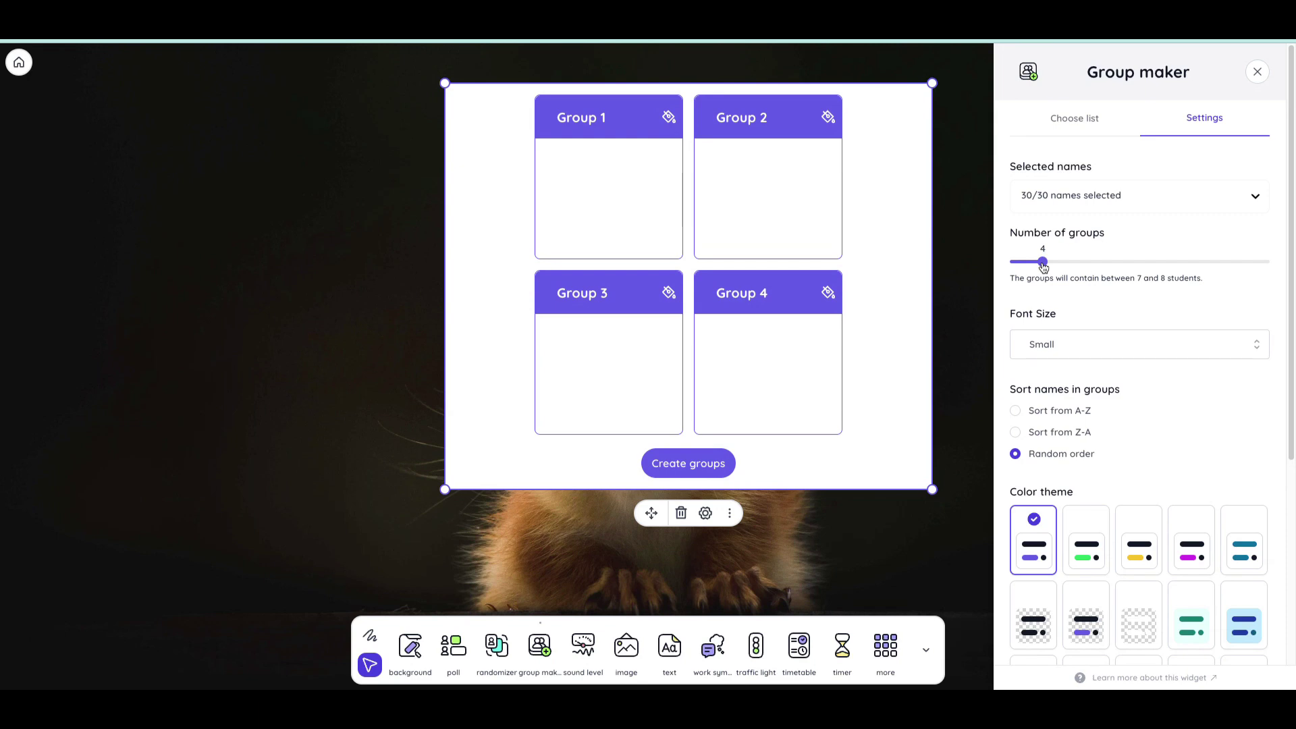
# Set the Number of groups slider to 10, giving groups of three.
pyautogui.moveTo(1042, 266); pyautogui.dragTo(1121, 268)
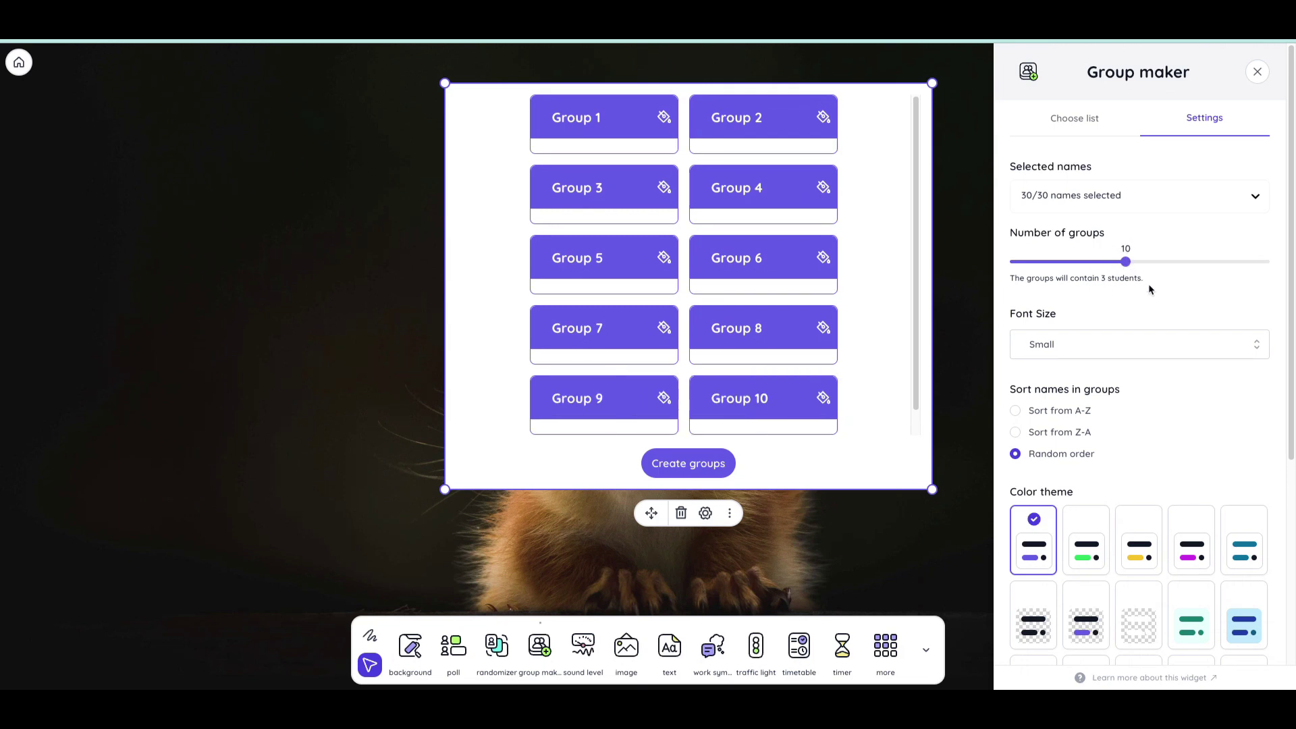
pyautogui.scroll(-1, 1157, 381)
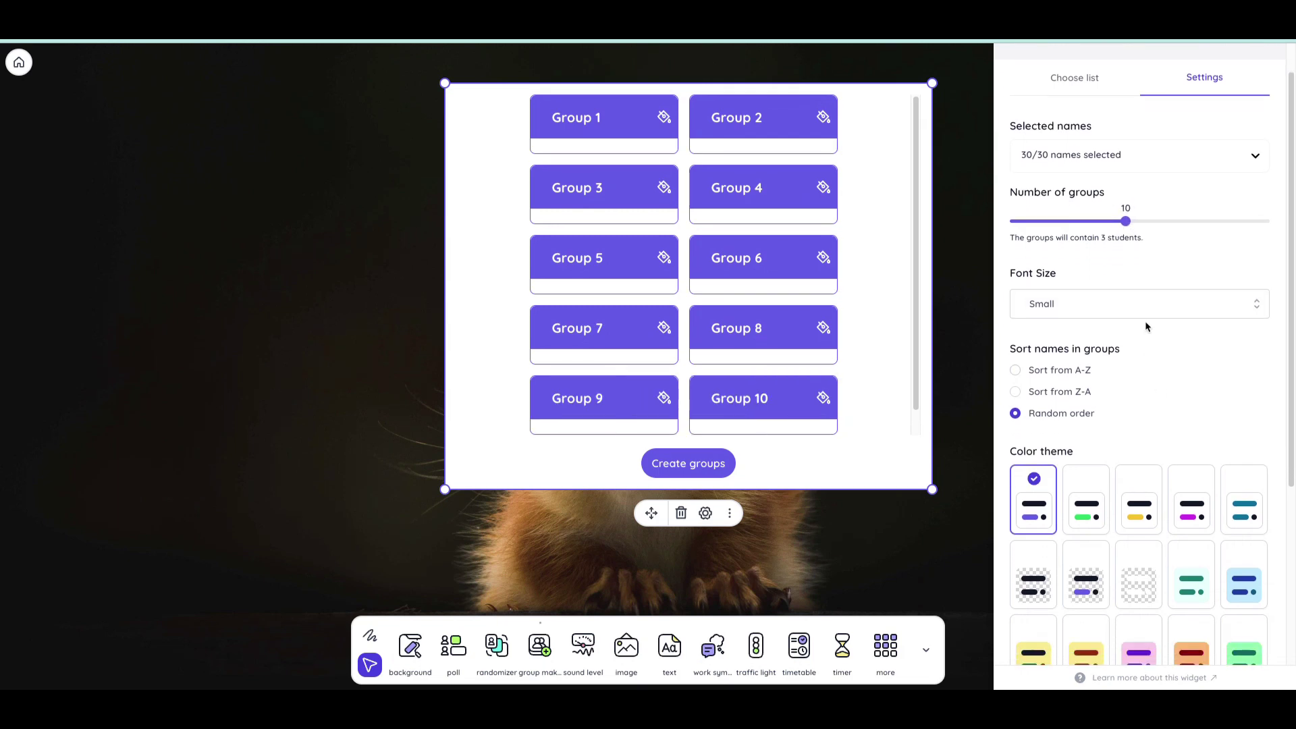
pyautogui.scroll(-3, 1156, 337)
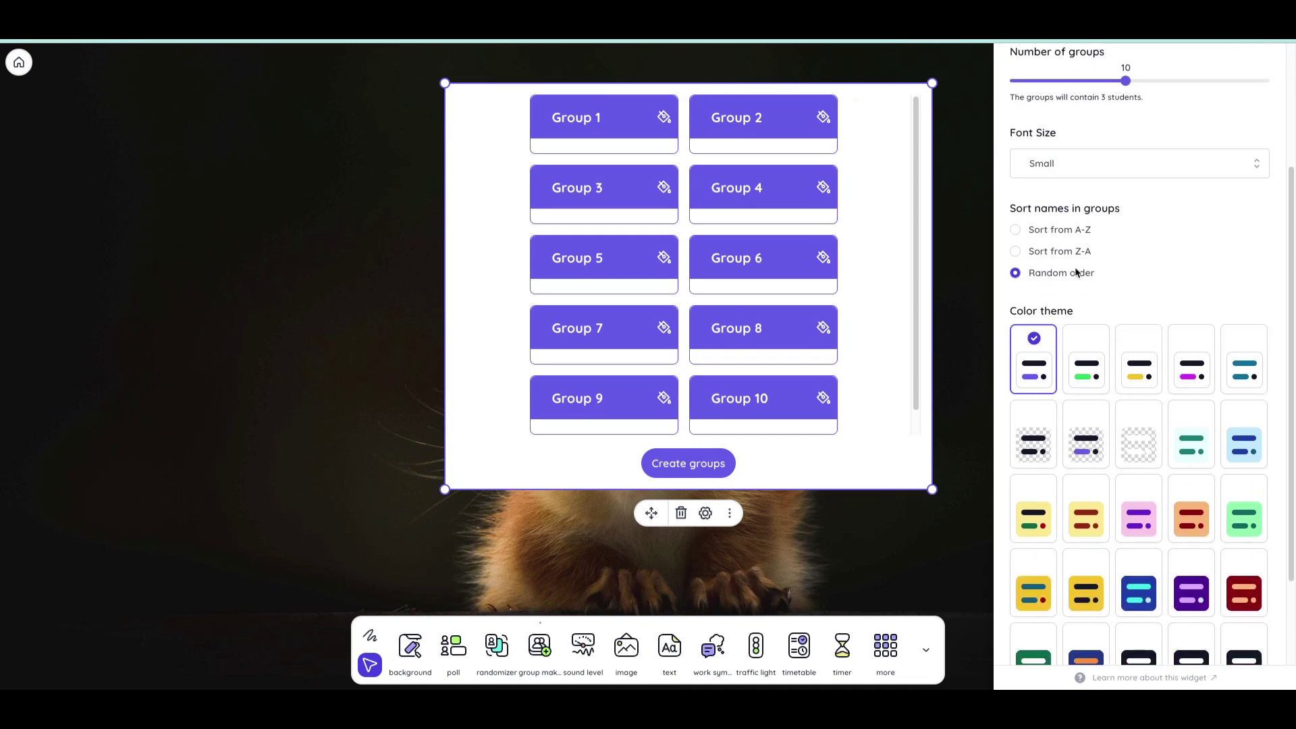
pyautogui.scroll(-2, 1067, 277)
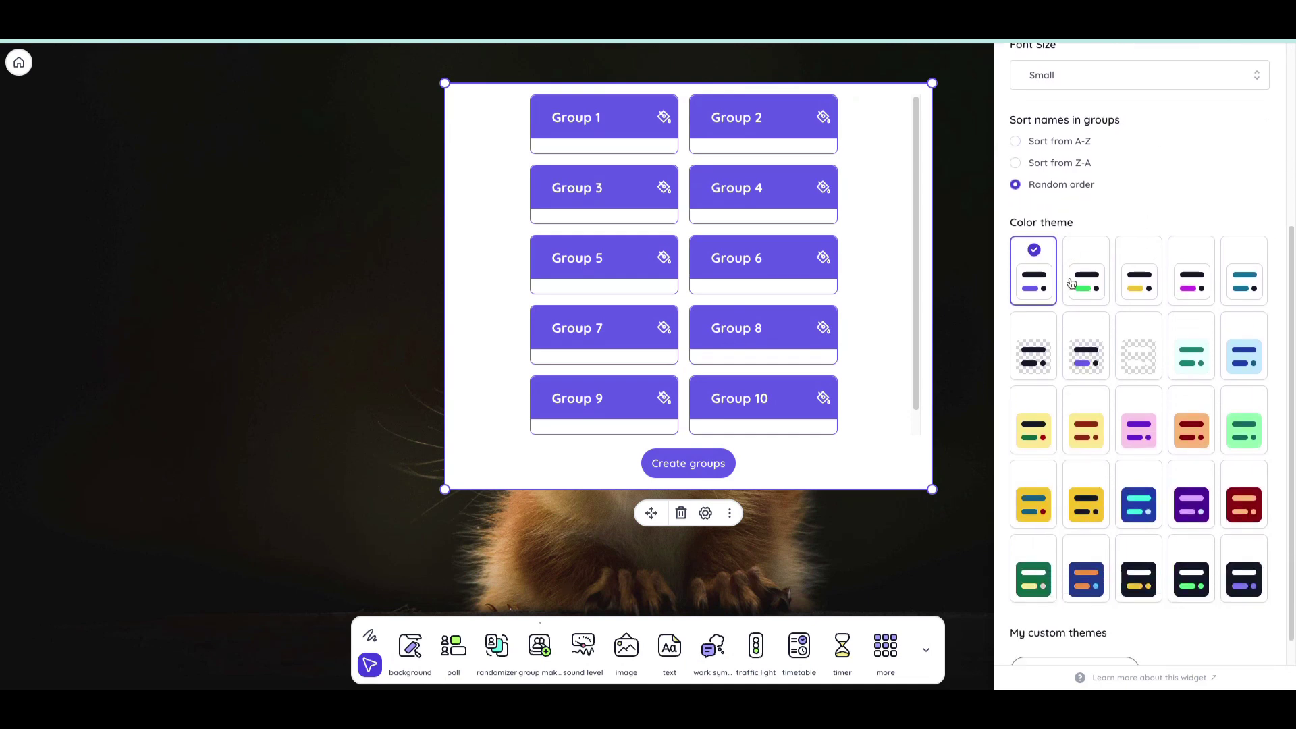
# Preview several colour themes and apply the green one.
pyautogui.click(1140, 422)
pyautogui.click(1190, 415)
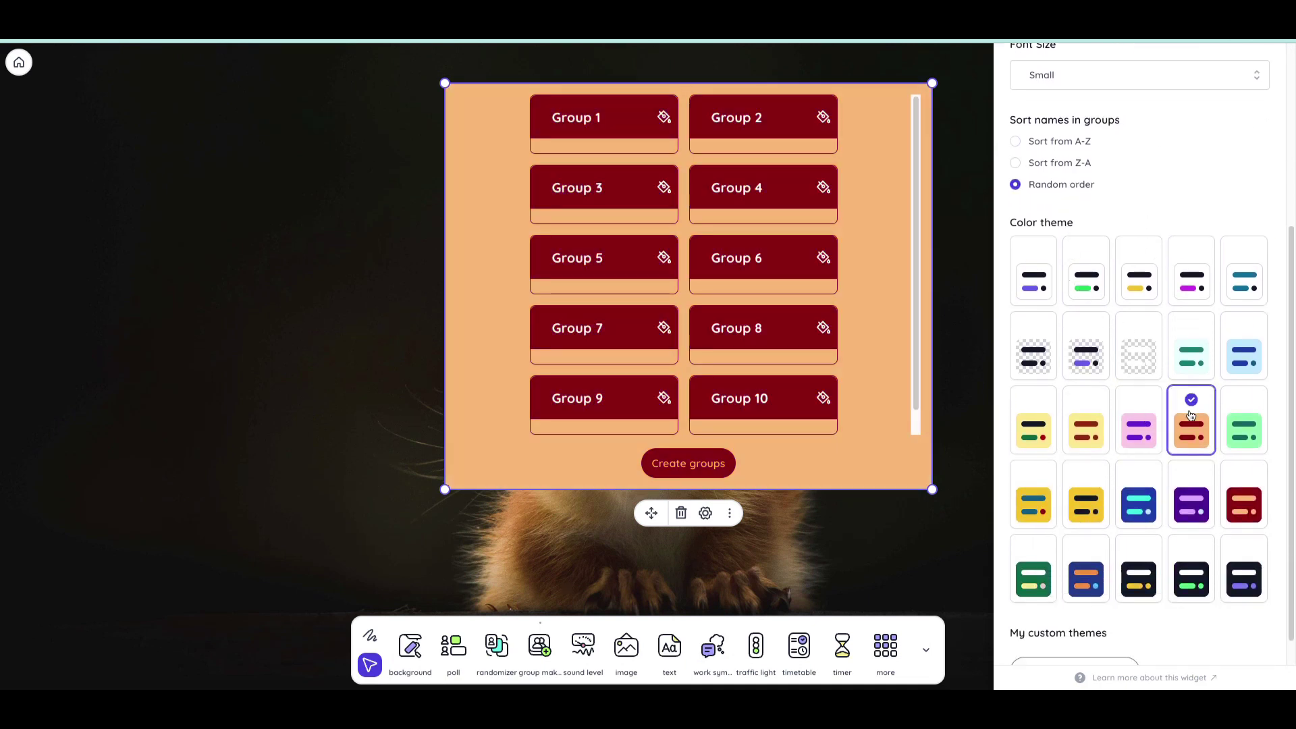
pyautogui.click(1134, 352)
pyautogui.click(1093, 365)
pyautogui.click(1082, 294)
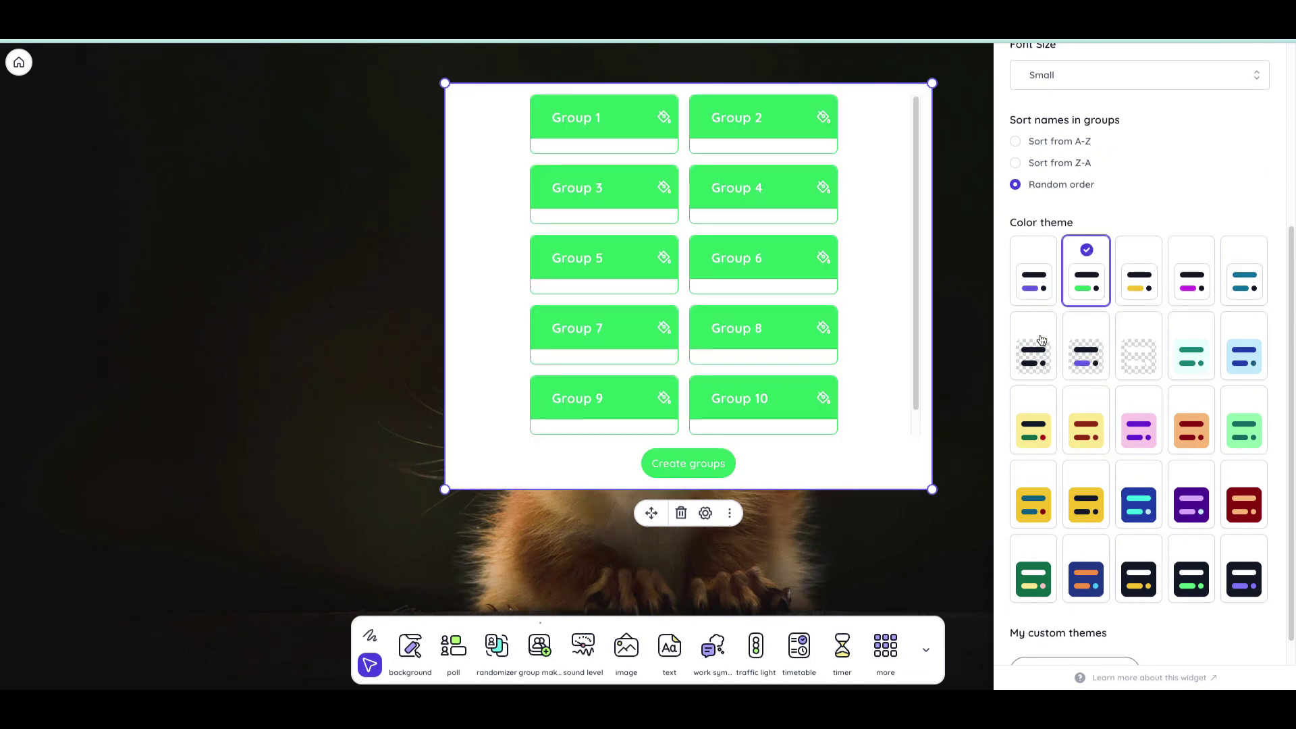
pyautogui.scroll(-1, 1050, 419)
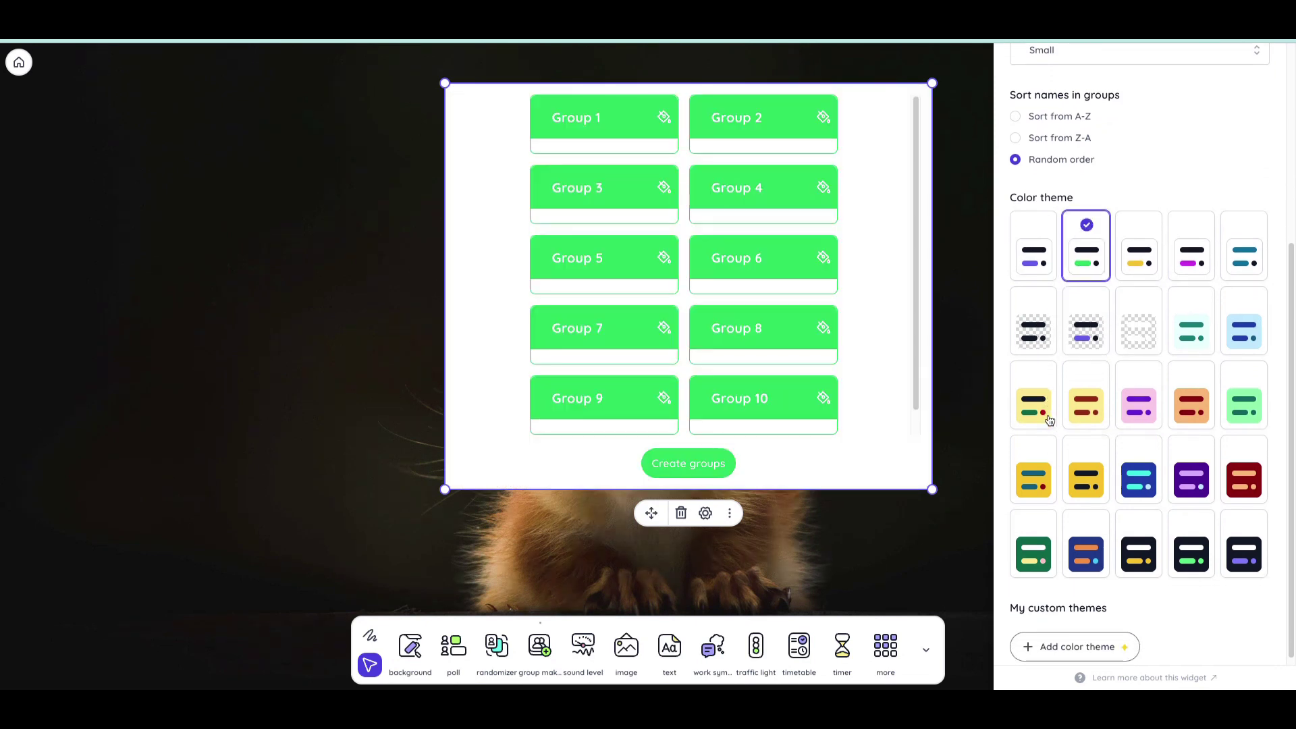
# Create the ten groups, stretch the widget across the board, and shuffle them.
pyautogui.click(696, 464)
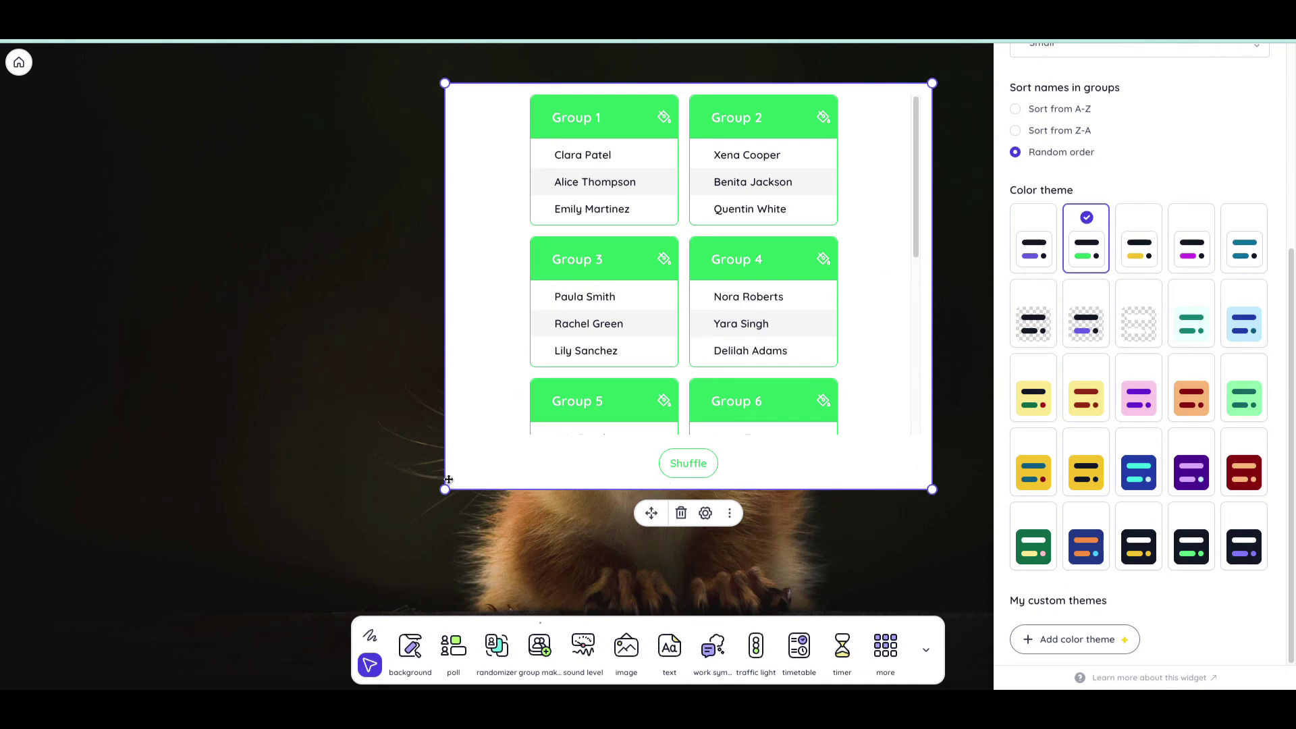
pyautogui.moveTo(444, 490); pyautogui.dragTo(101, 584)
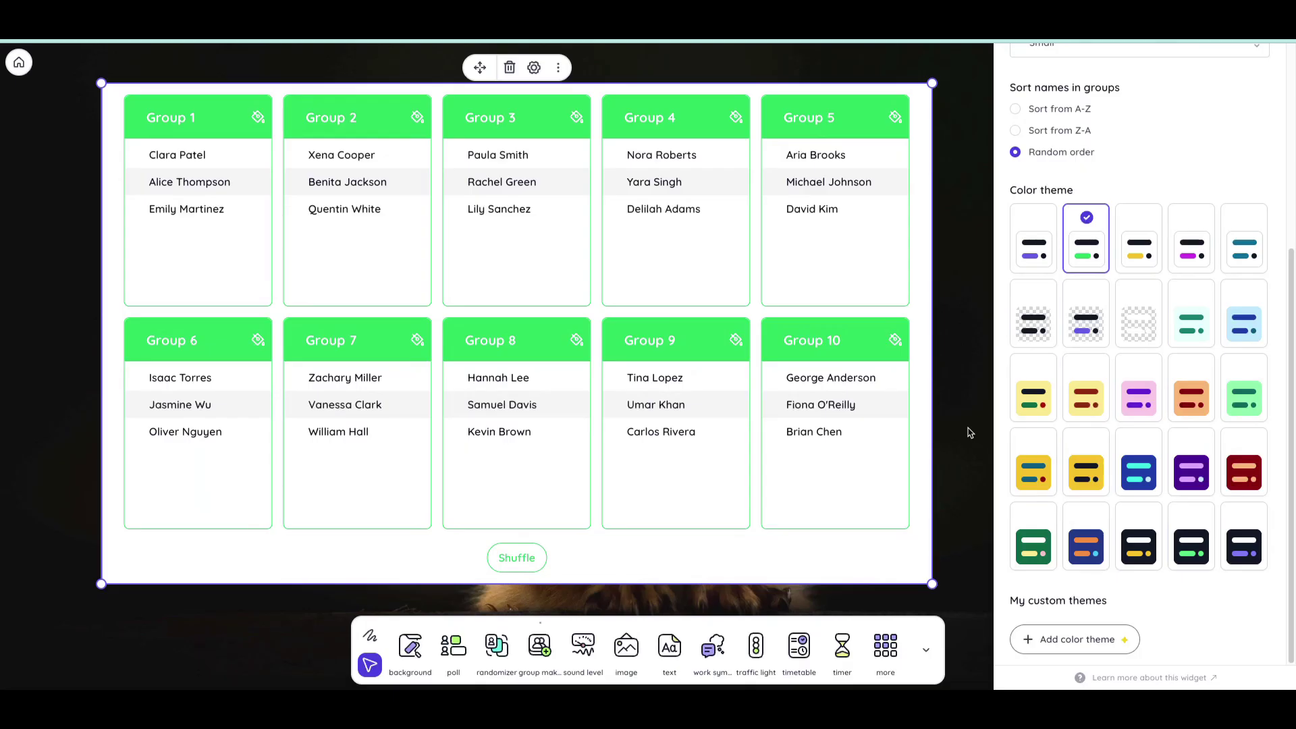
pyautogui.click(516, 564)
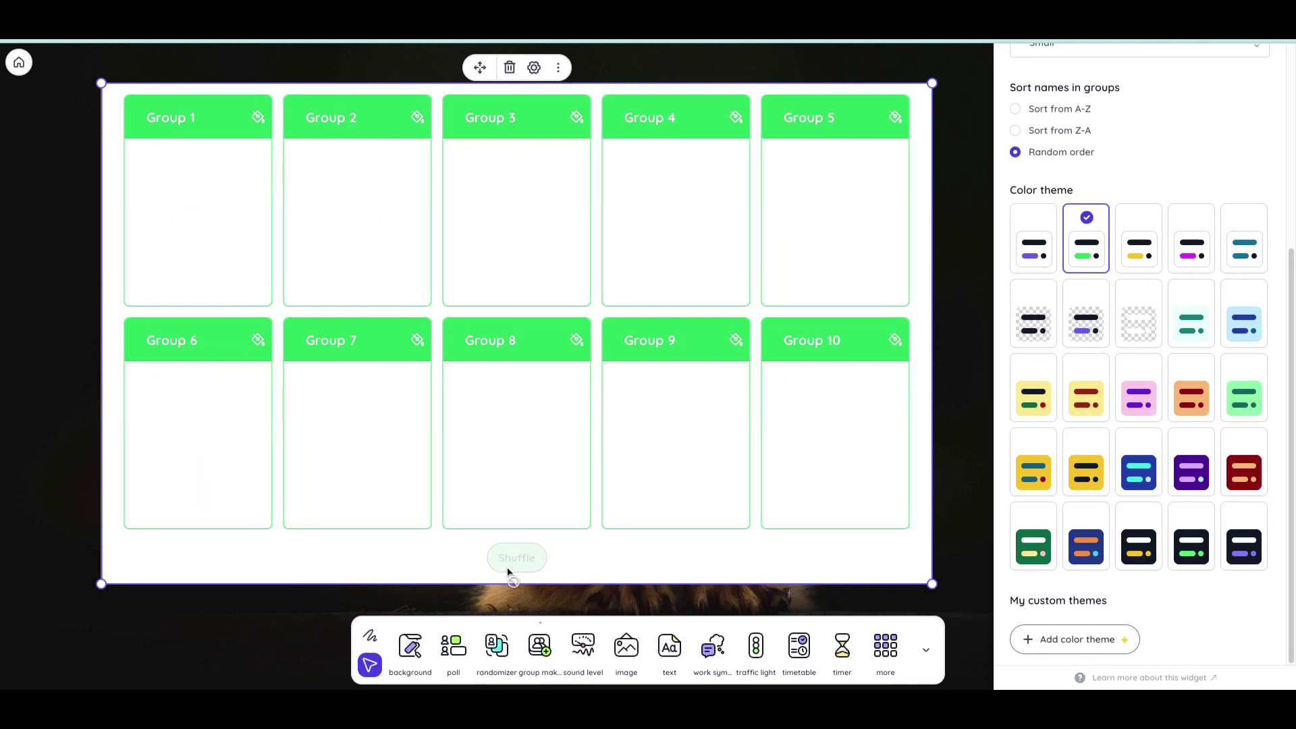